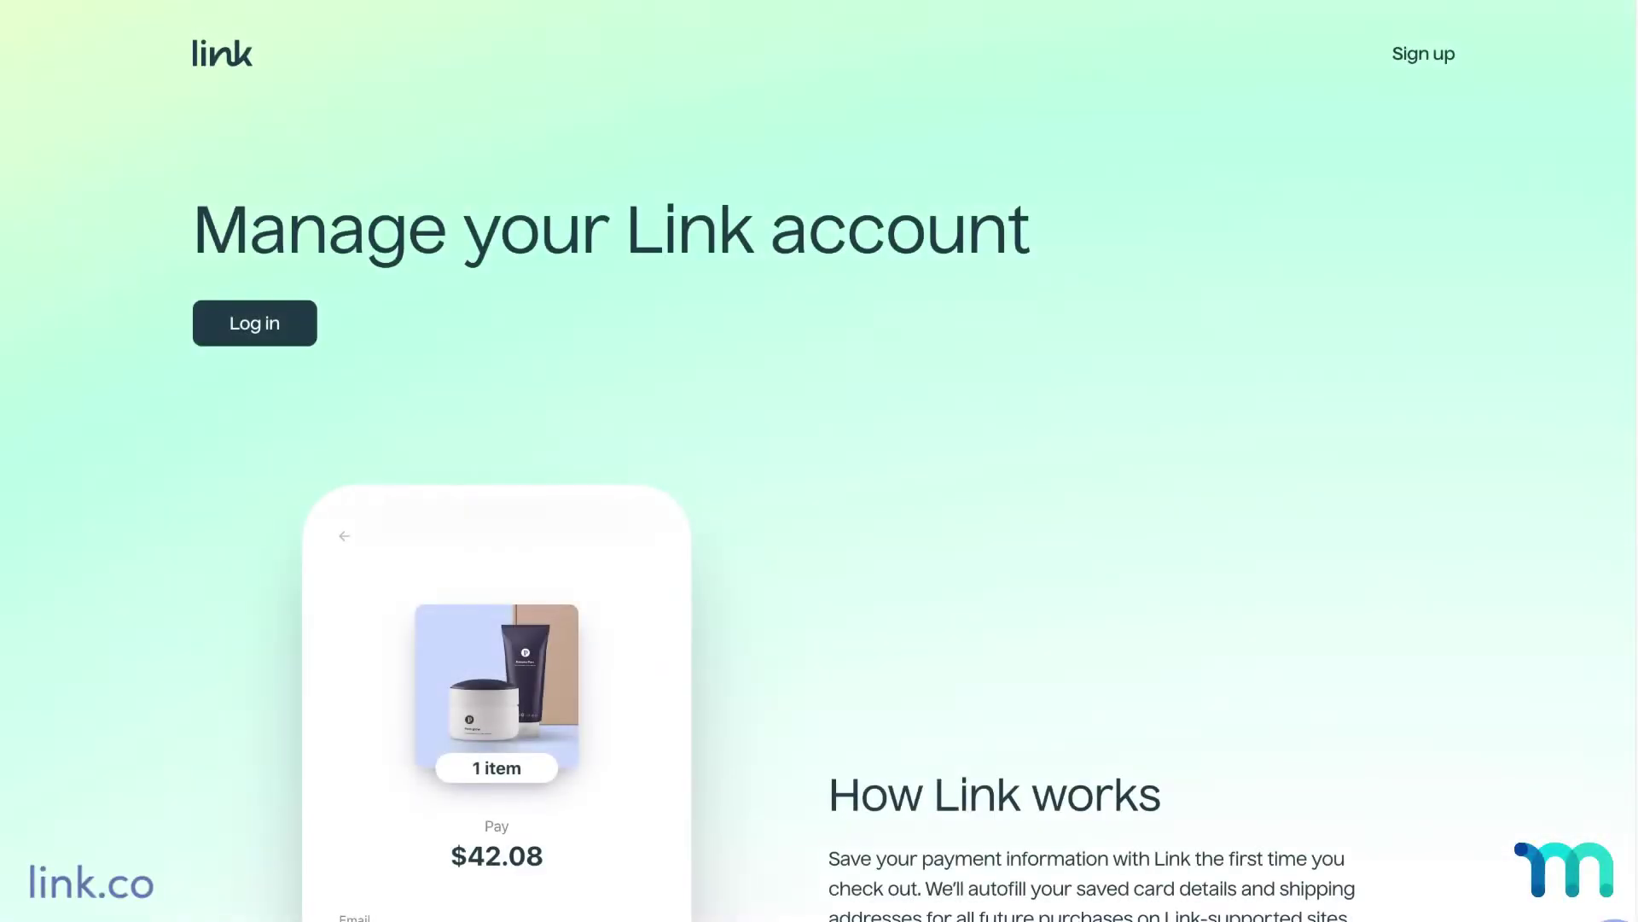
# Step: Scroll down the link.co 'Manage your Link account' page to 'How Link works'
pyautogui.scroll(-5, 820, 460)
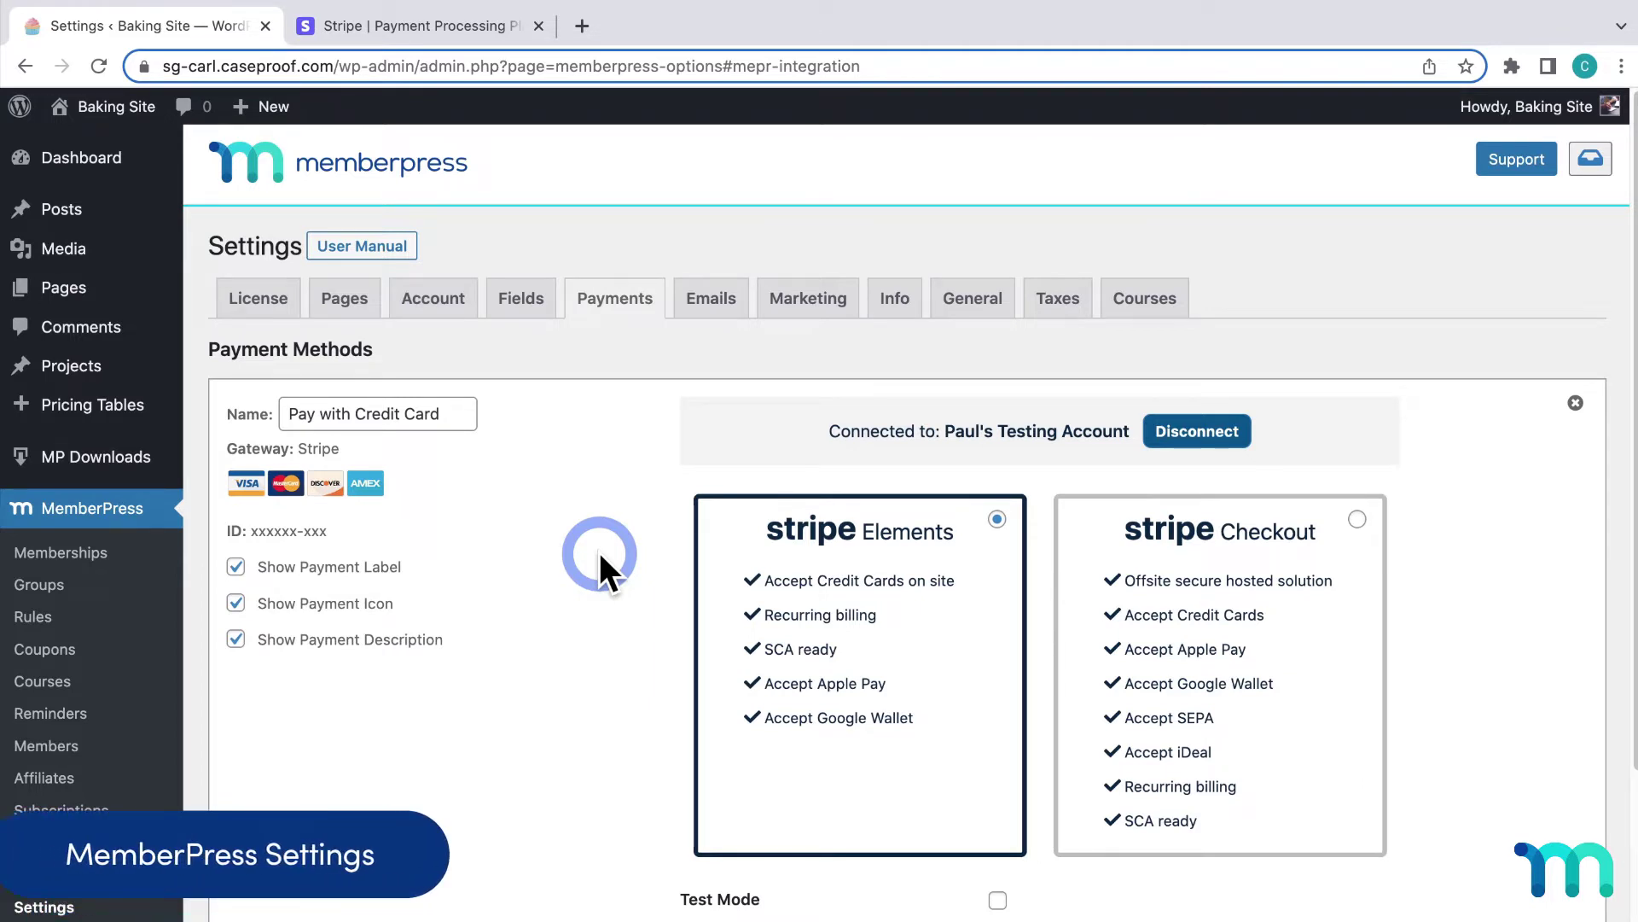
pyautogui.scroll(-3, 612, 459)
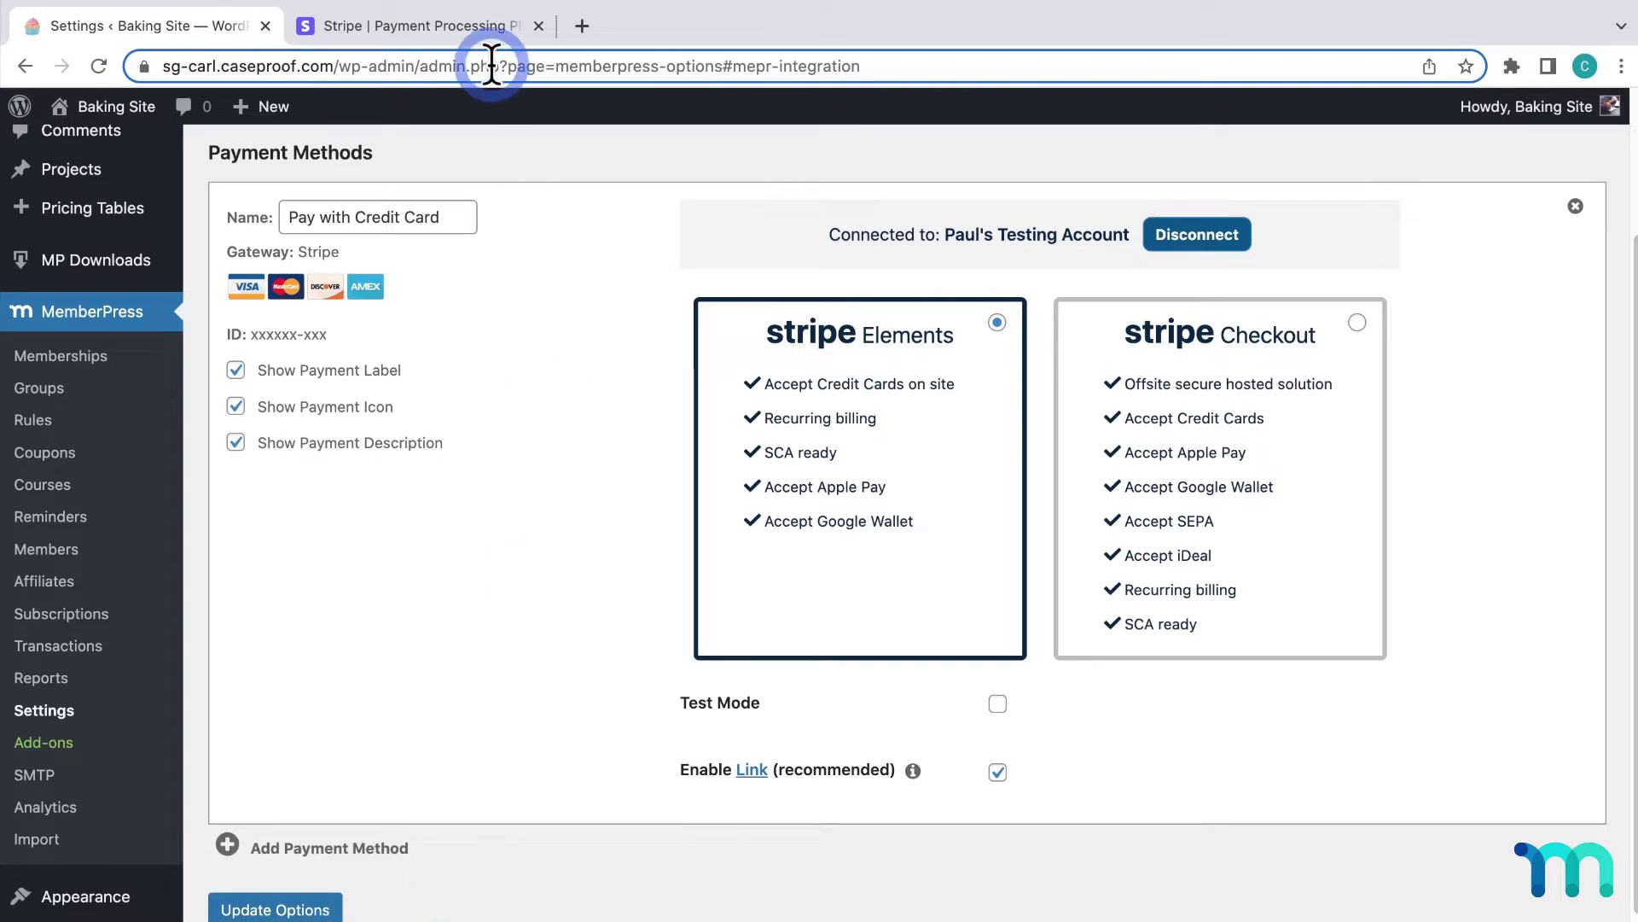
# Step: Sign in to the Stripe test account with its email, password and two-step verification code
pyautogui.click(484, 36)
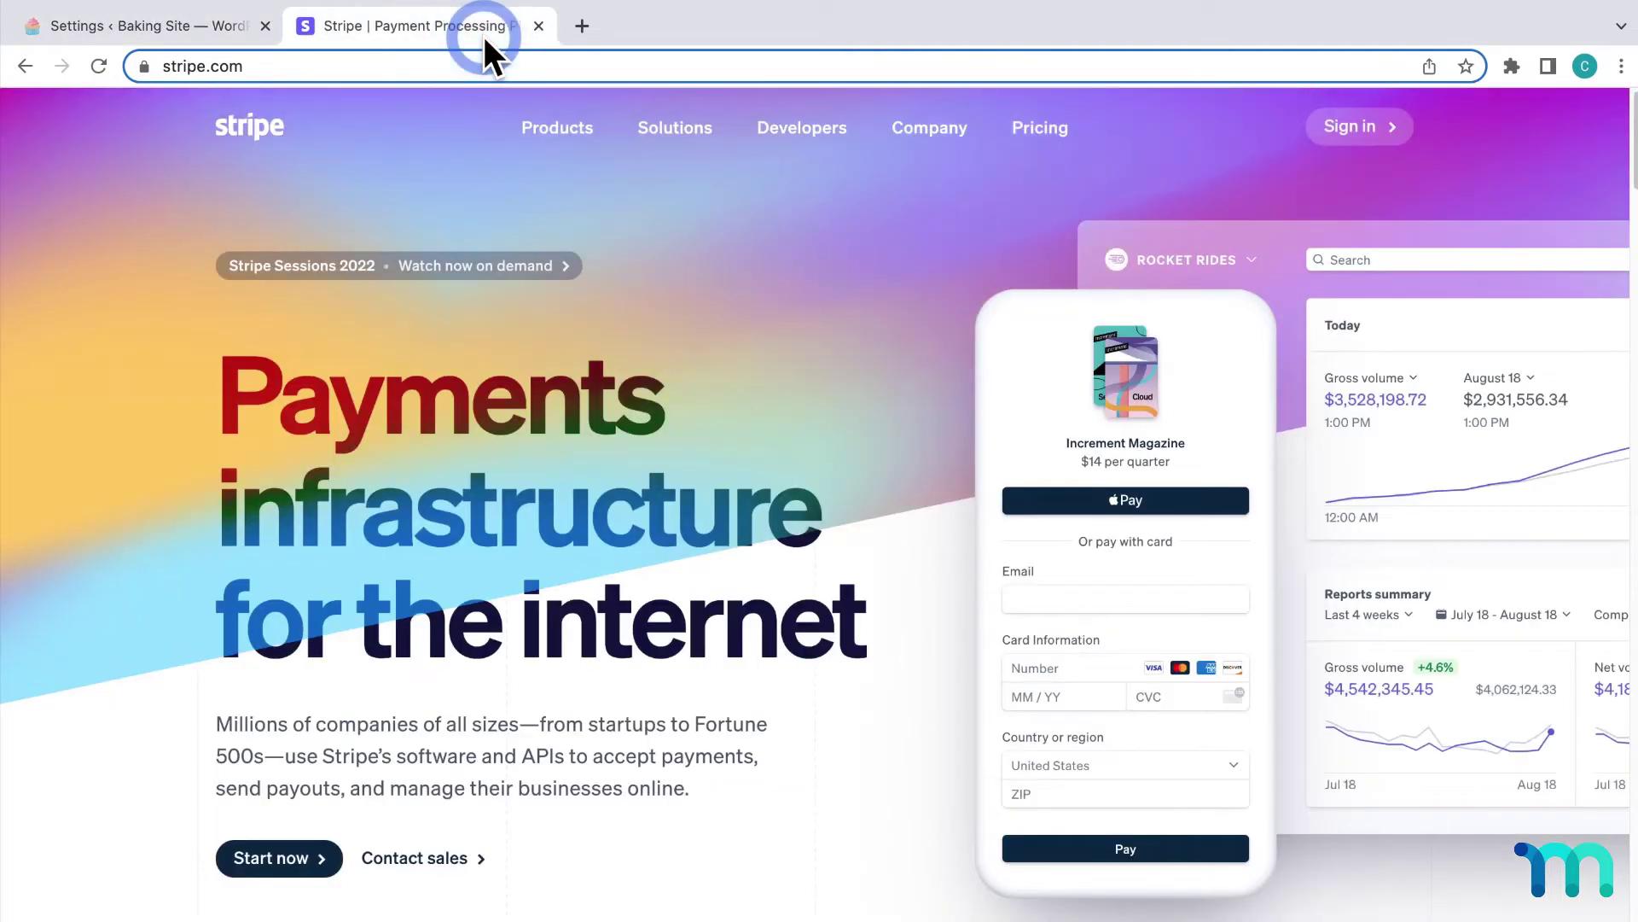
pyautogui.click(1380, 137)
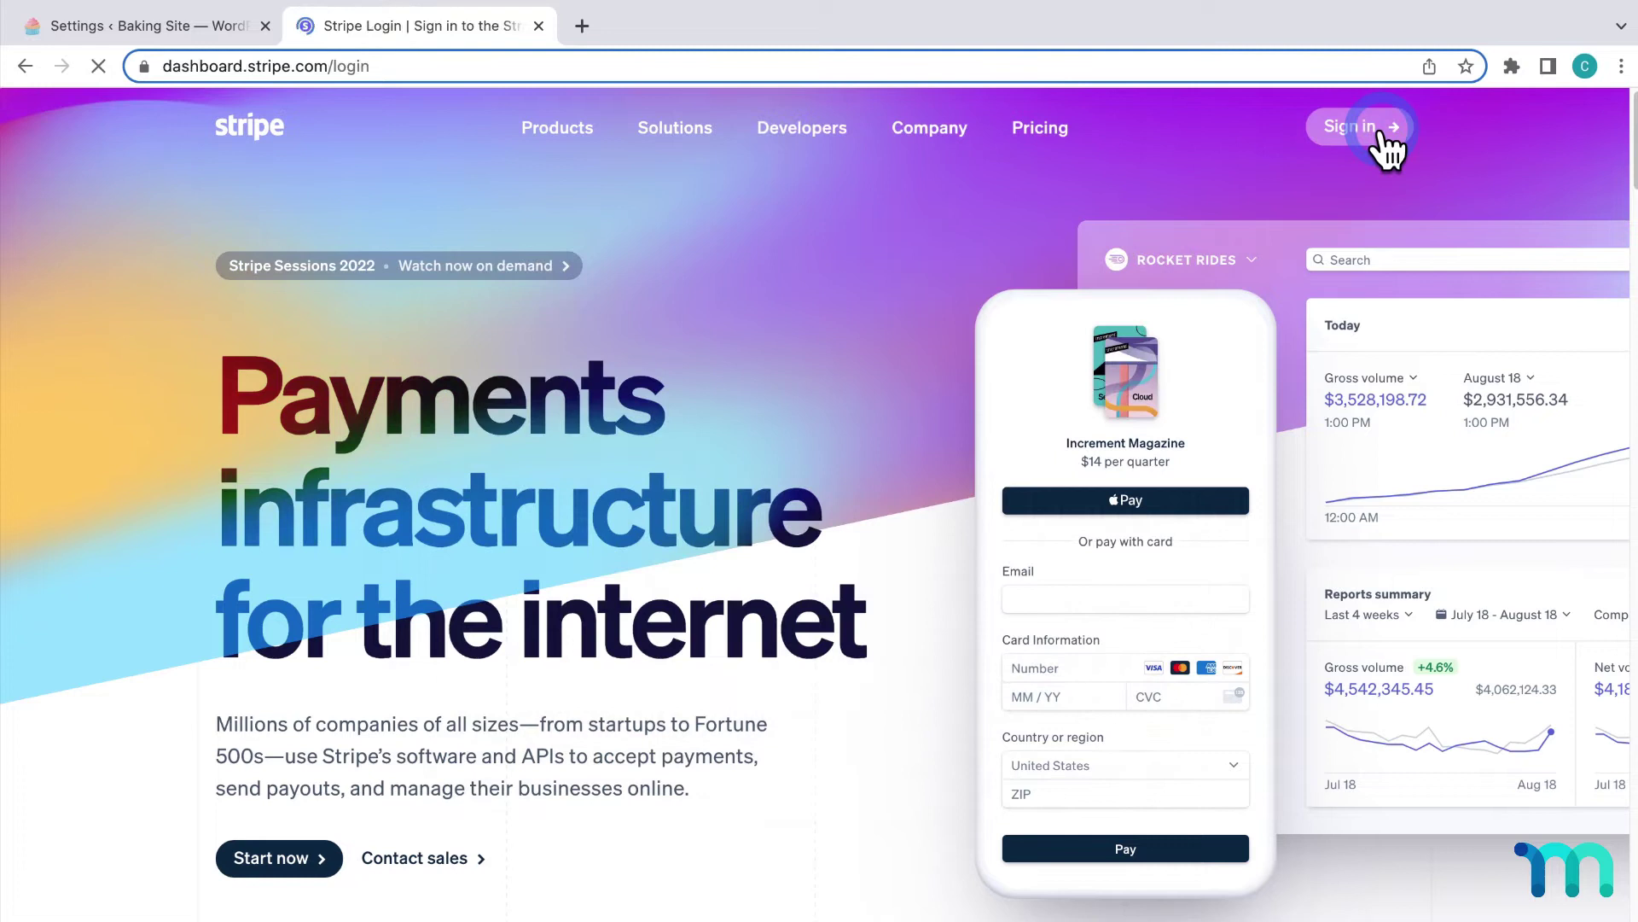
pyautogui.write('carl@example.com')
pyautogui.press('Tab')
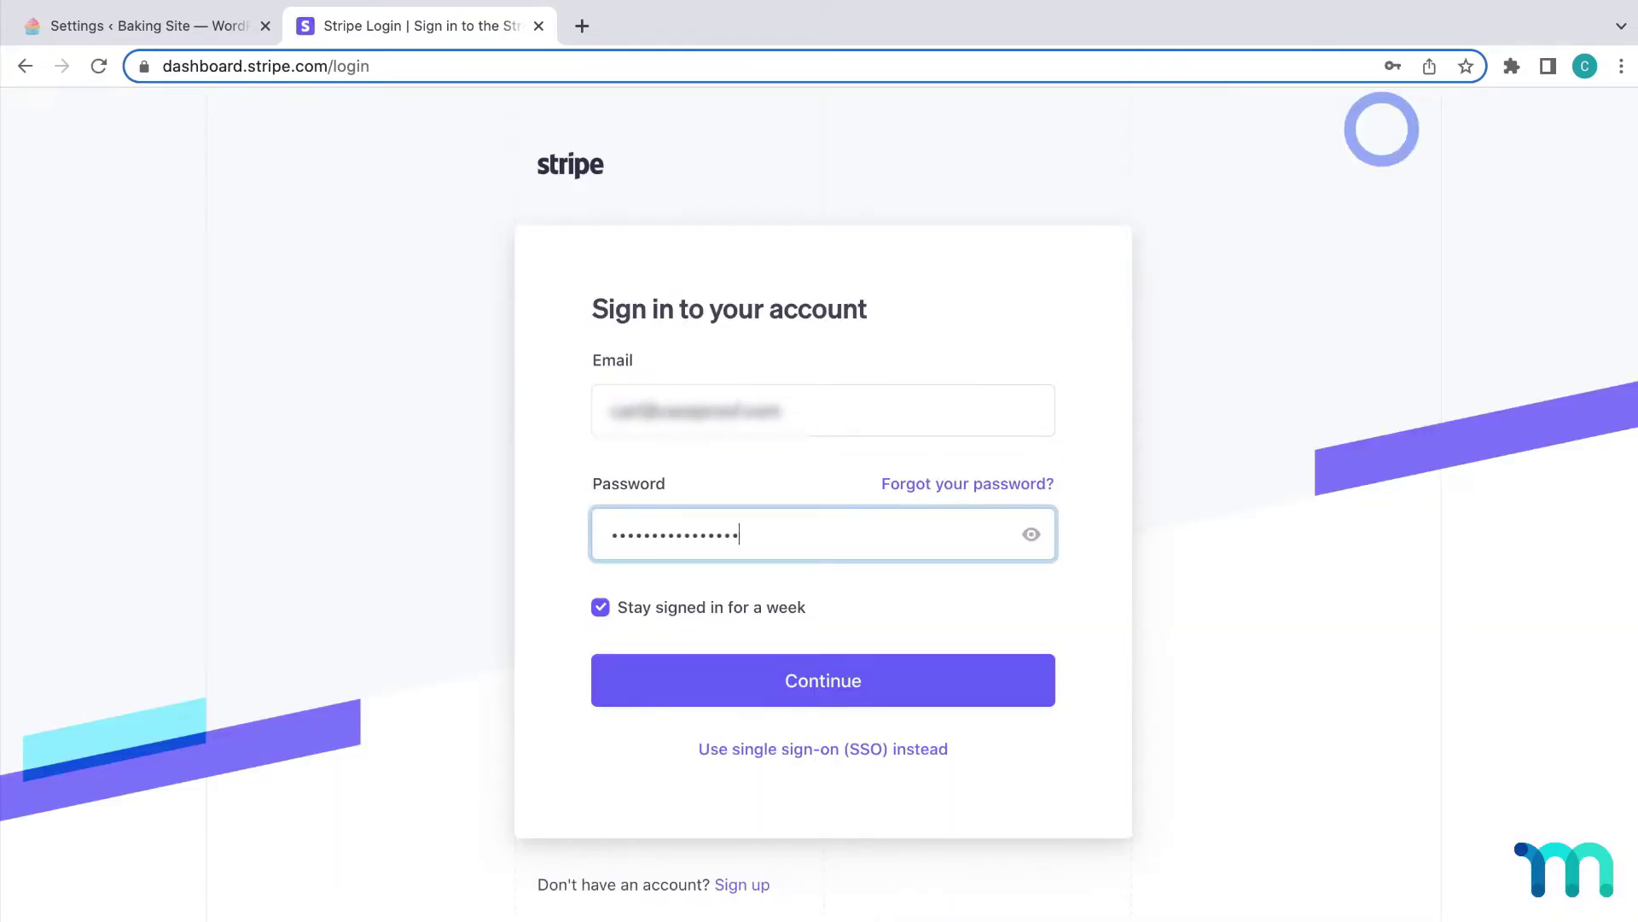
pyautogui.click(925, 679)
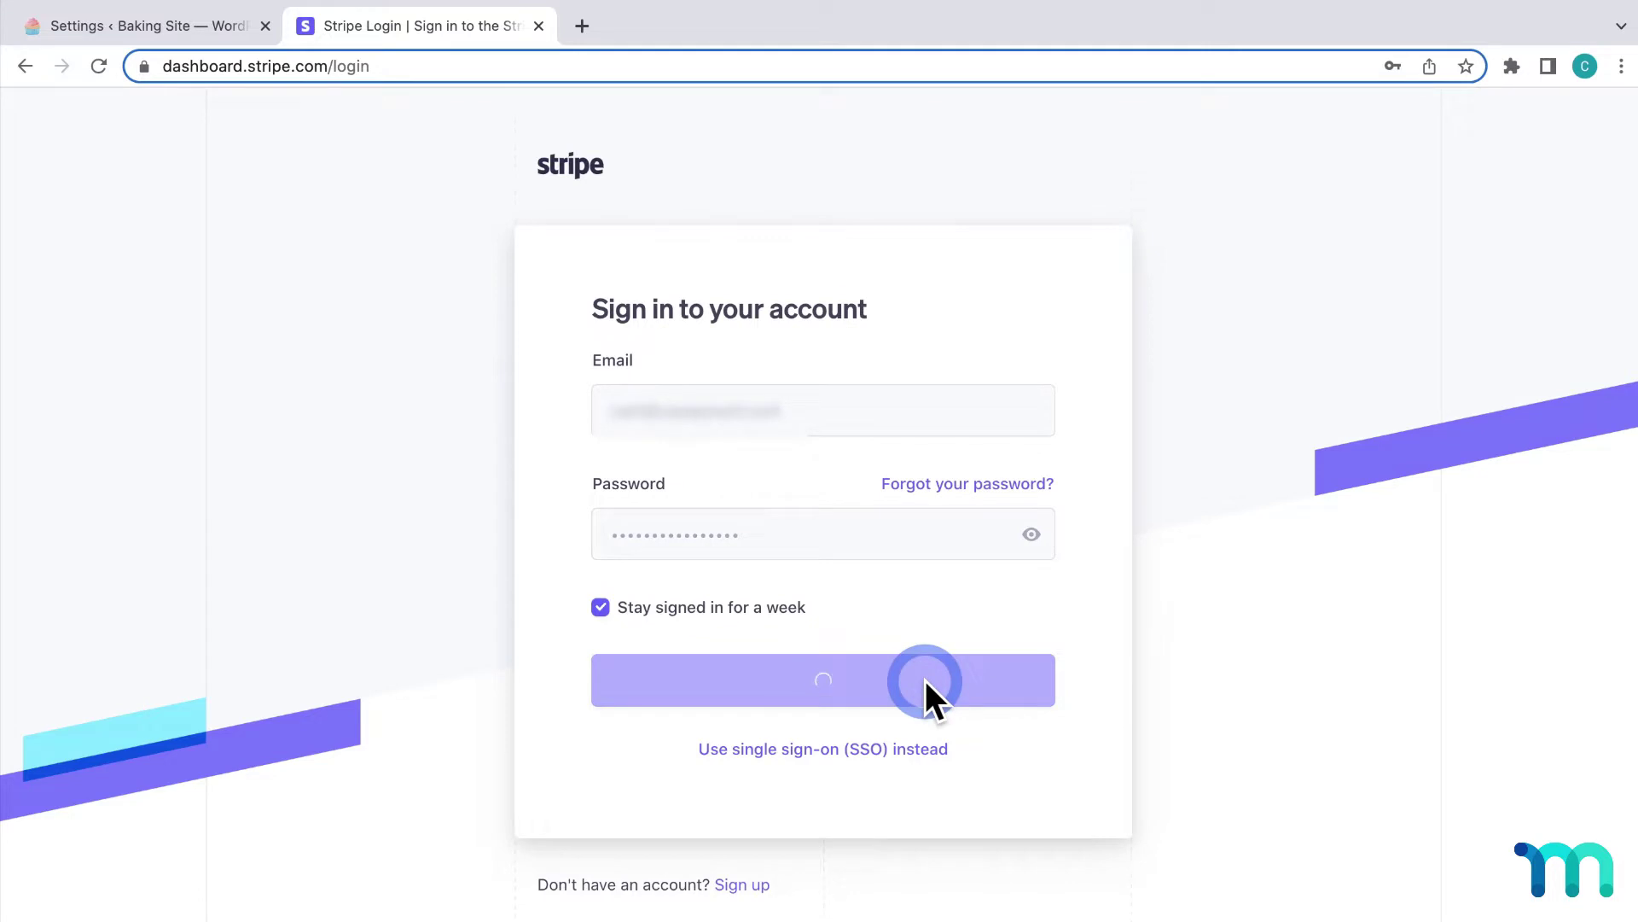
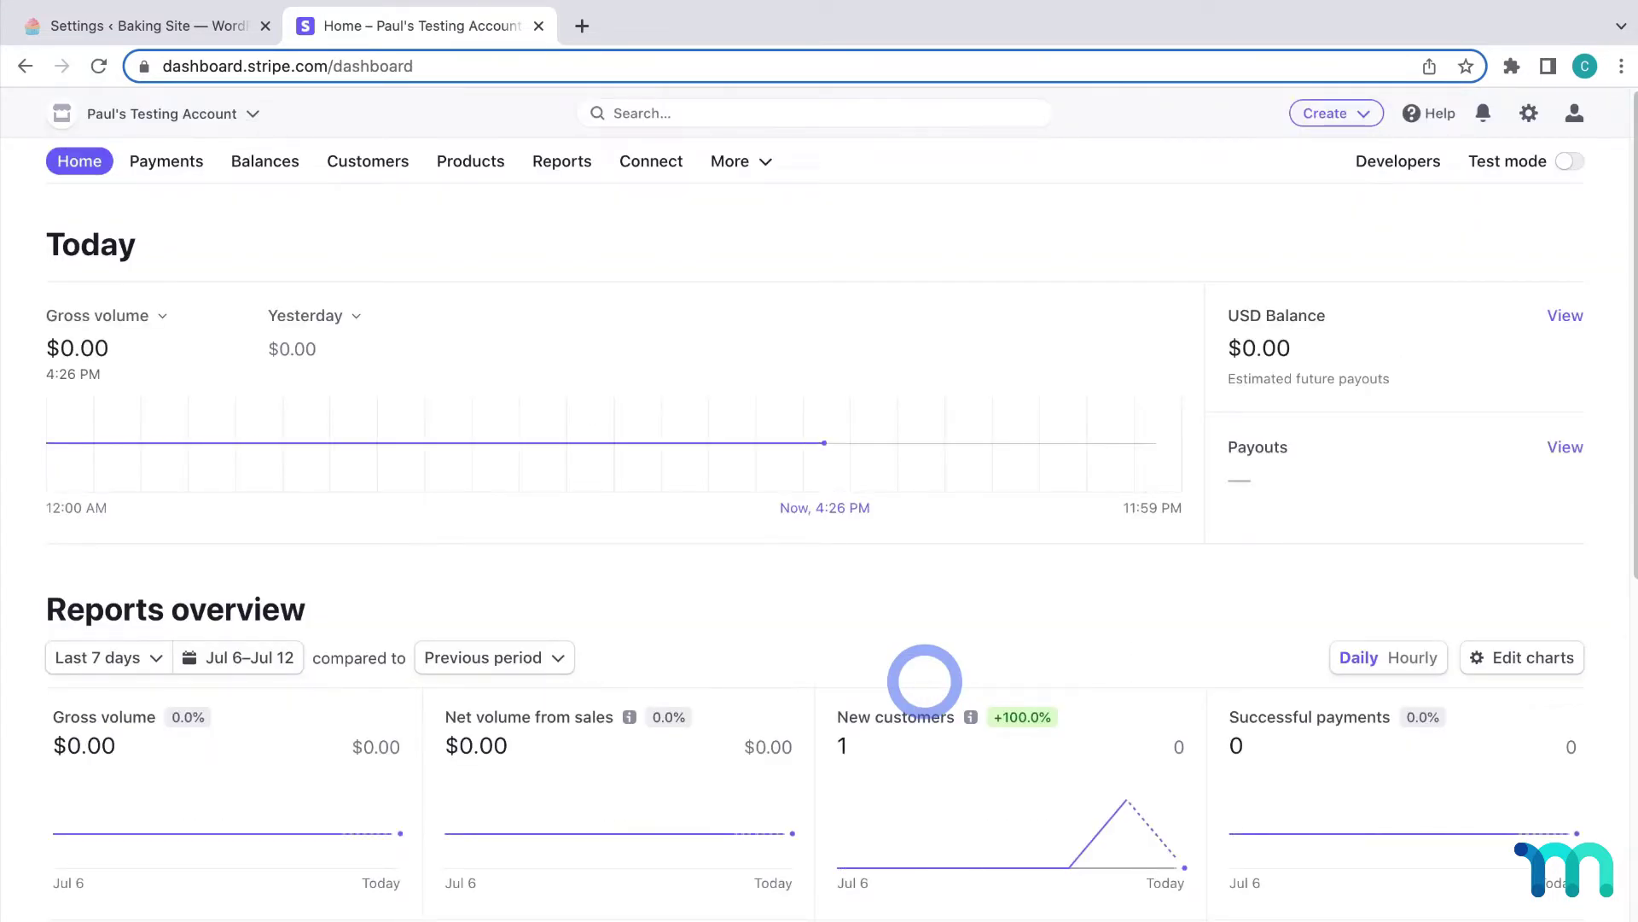
# Step: Turn on Link under Wallets in Stripe's Payment methods settings
pyautogui.click(1528, 113)
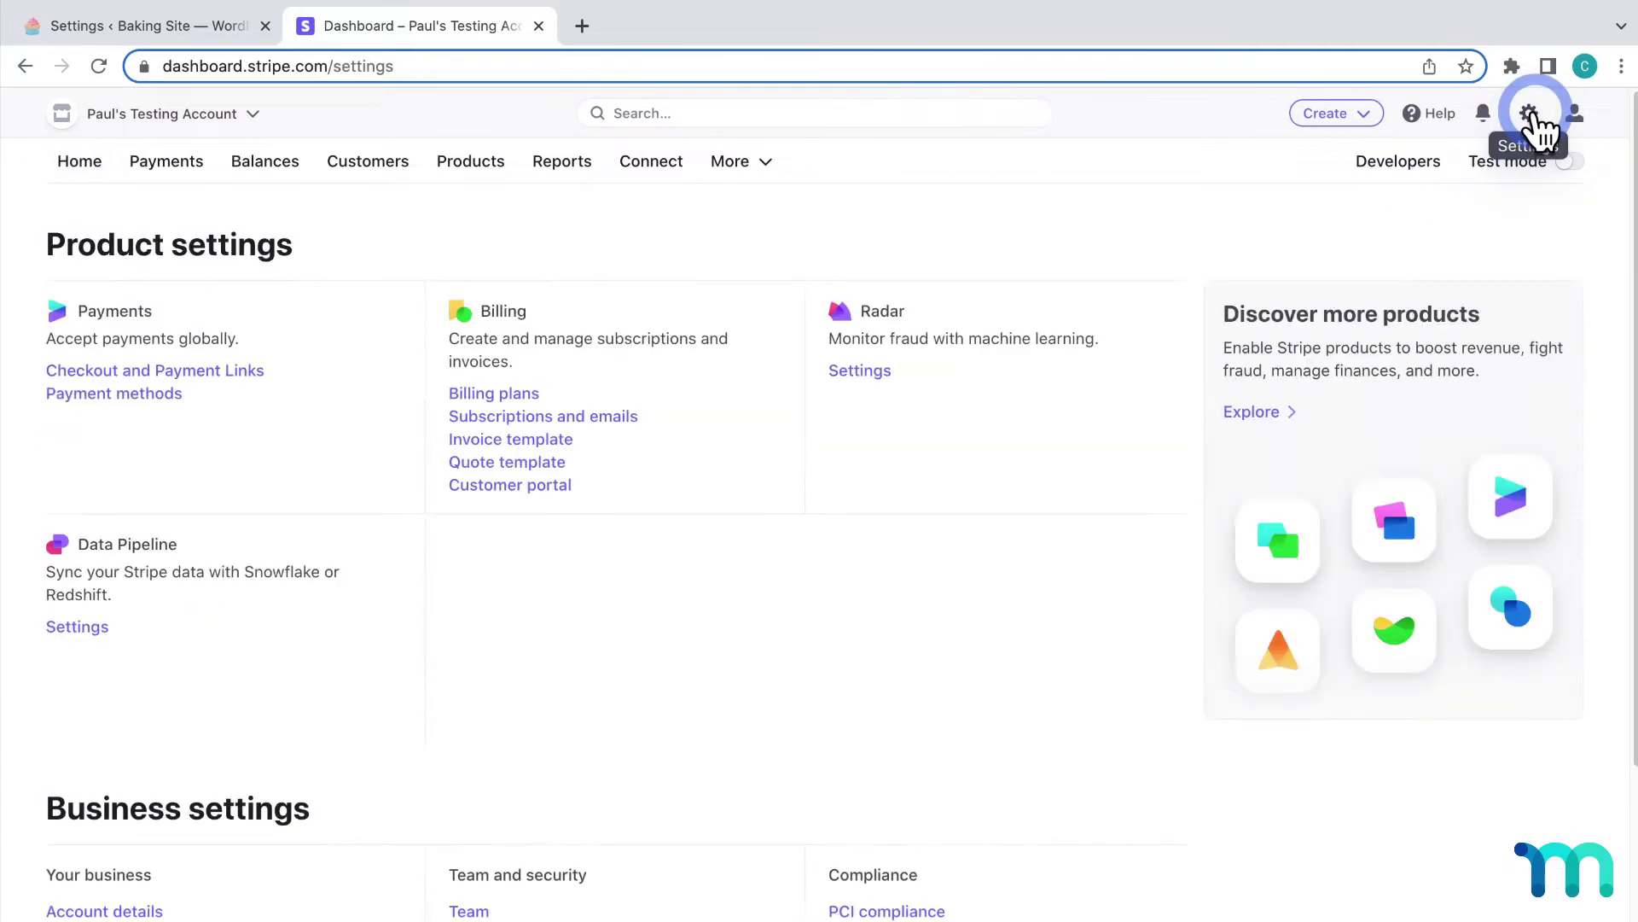
pyautogui.click(173, 394)
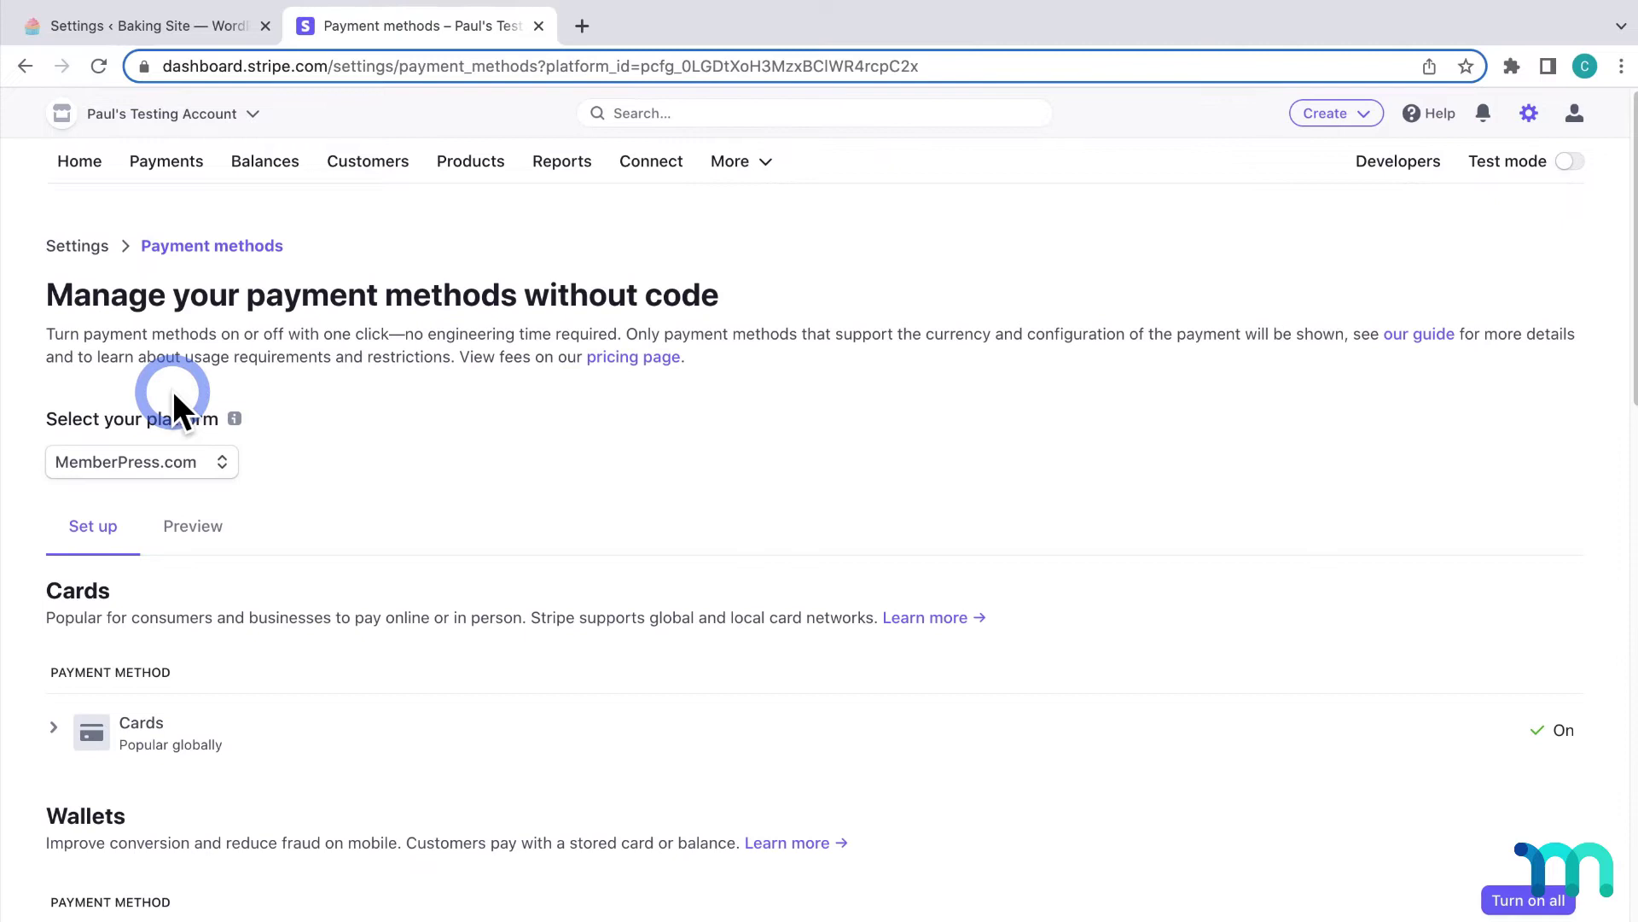
pyautogui.scroll(-4, 172, 391)
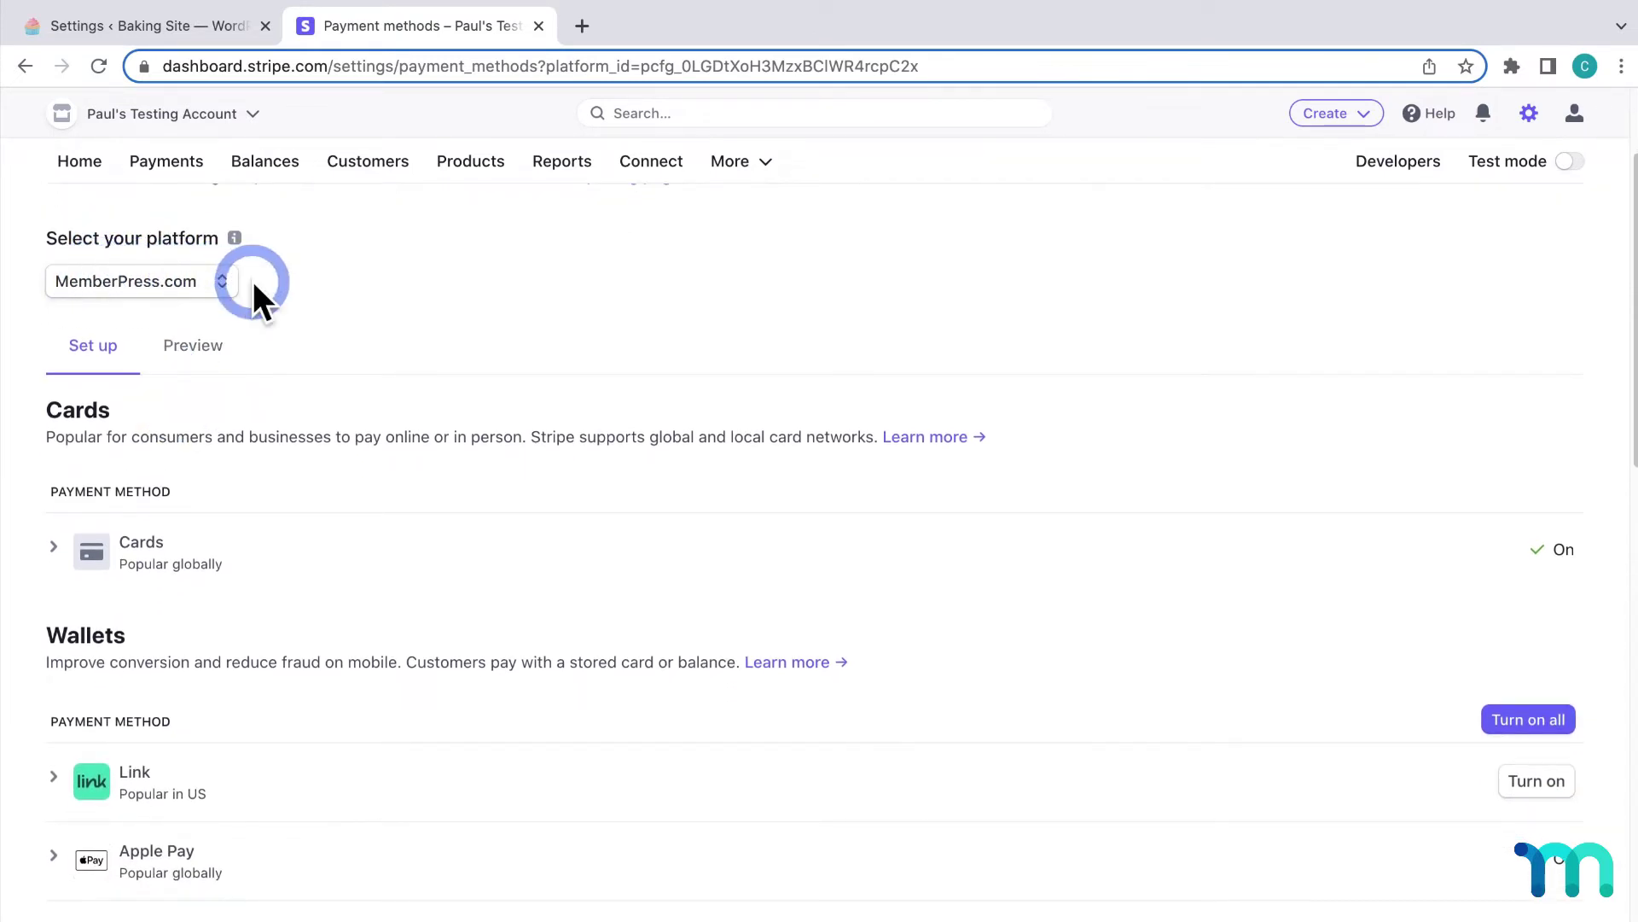
pyautogui.scroll(-5, 545, 437)
pyautogui.scroll(-2, 545, 437)
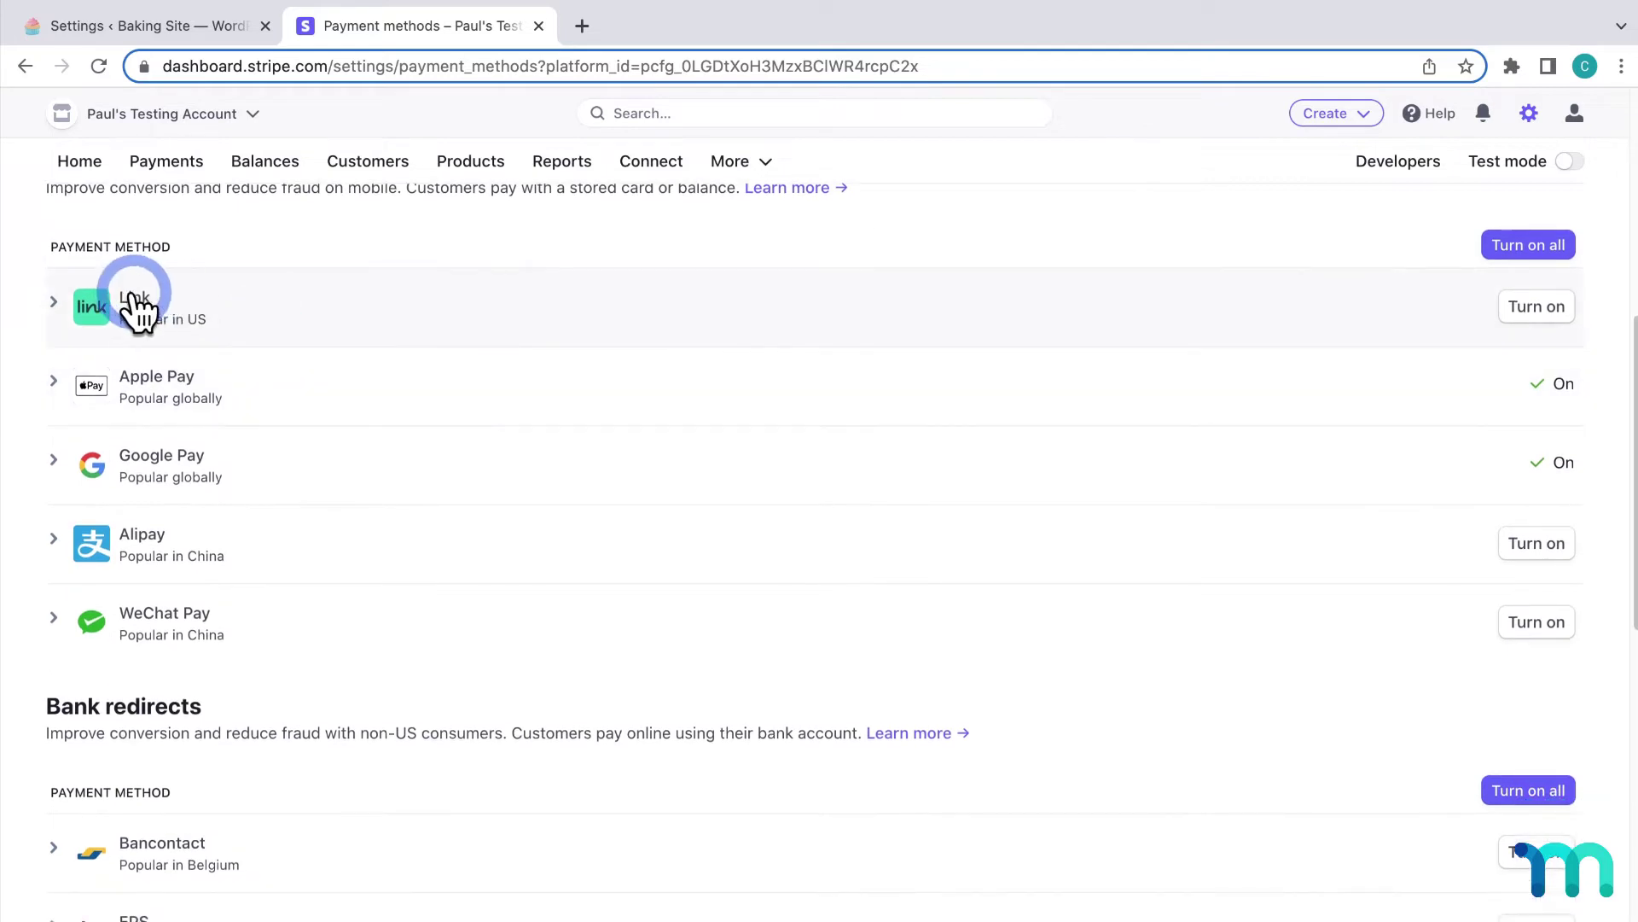
pyautogui.click(1517, 310)
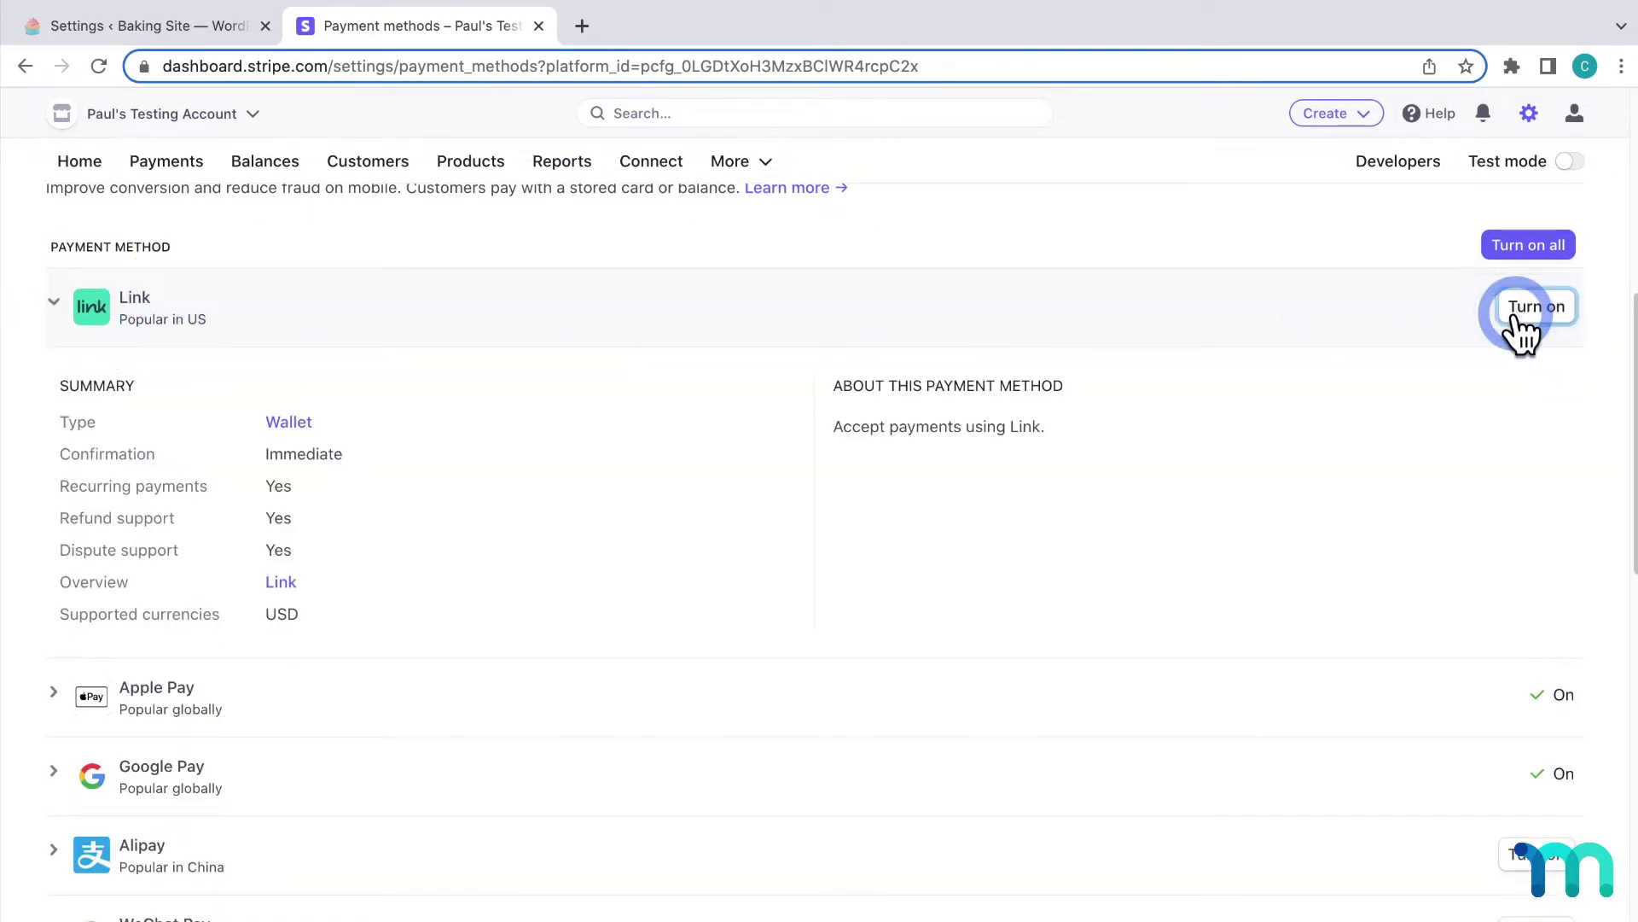
pyautogui.click(1515, 317)
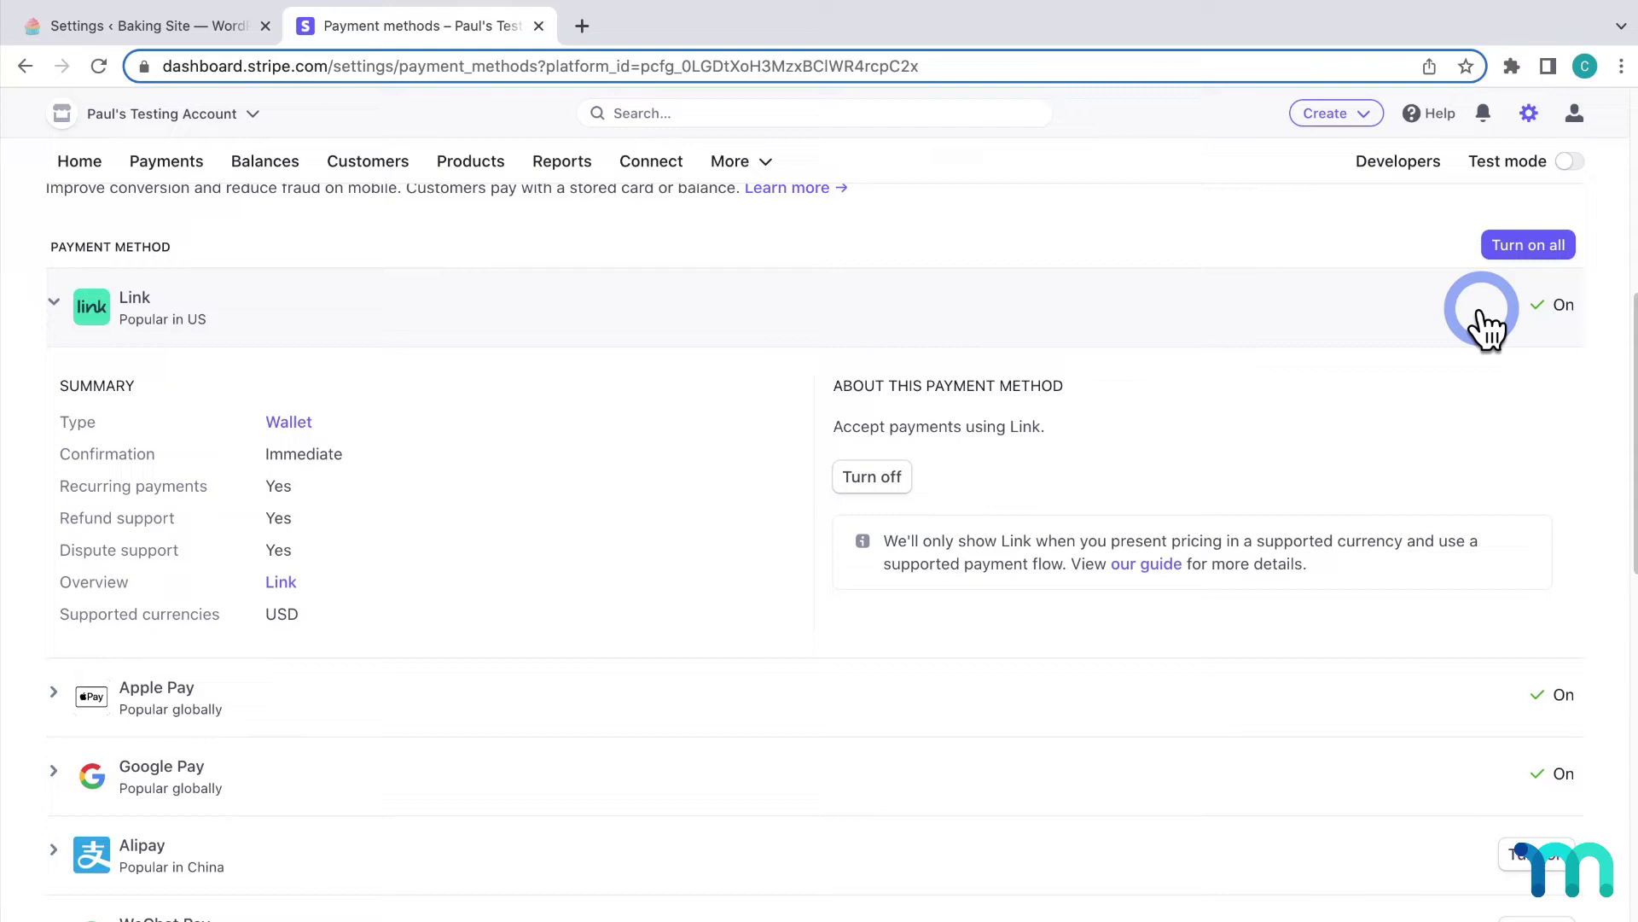
# Step: Open the BakeSchool site from Visit Site in an incognito window
pyautogui.click(224, 25)
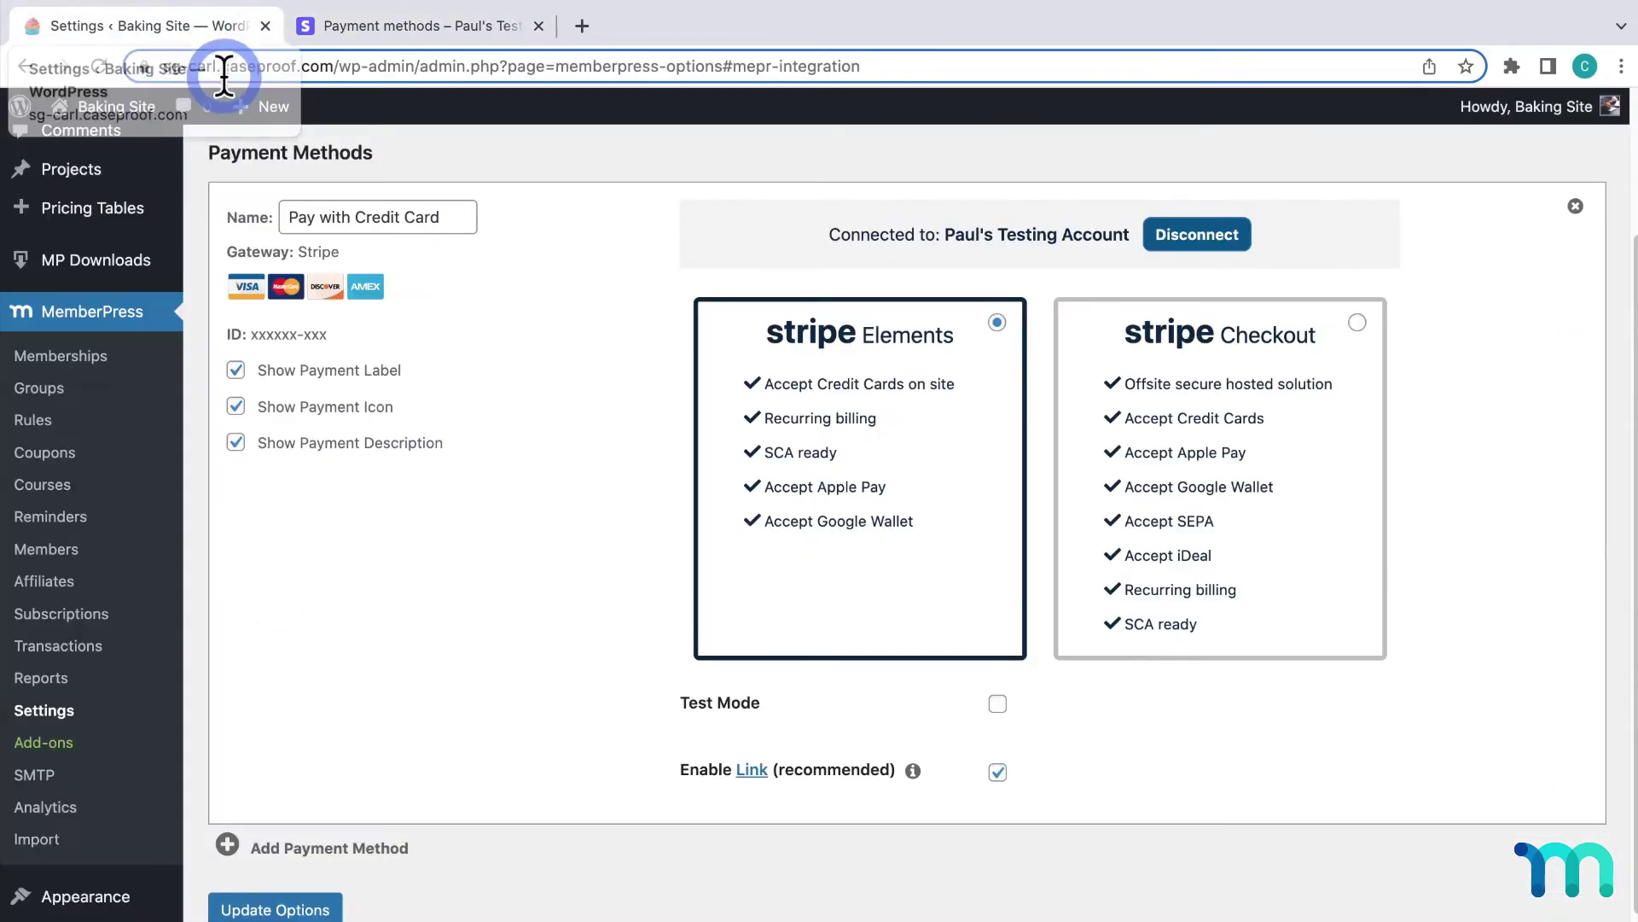
pyautogui.rightClick(130, 147)
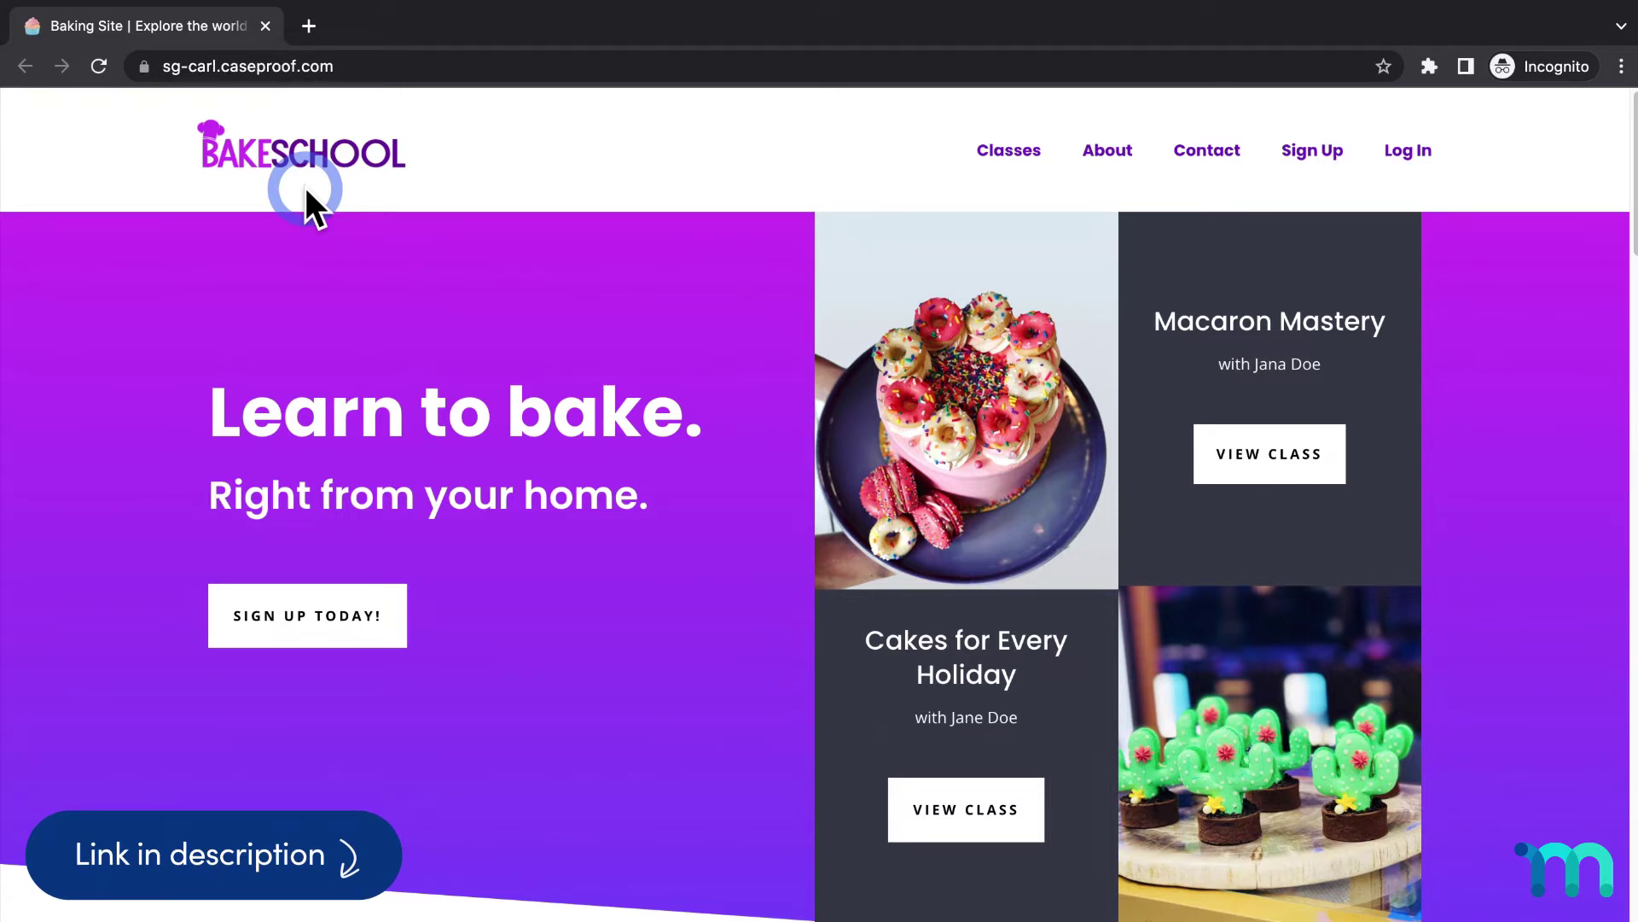
# Step: Open the Basic Membership ($25/month) signup form from the site's Sign Up page
pyautogui.click(1298, 150)
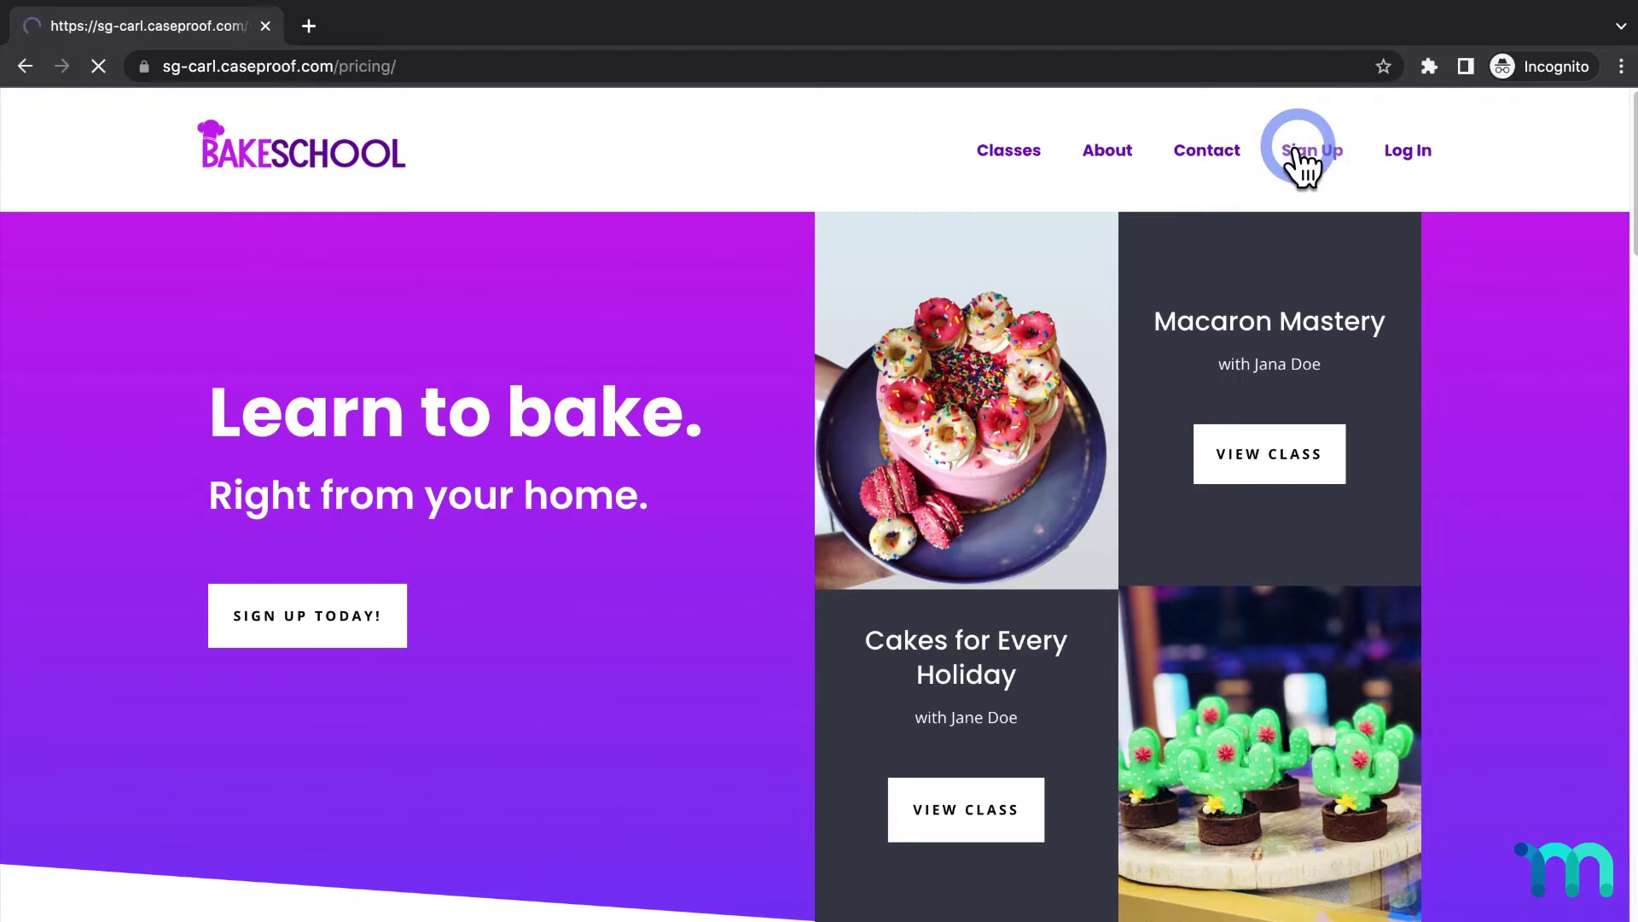
pyautogui.scroll(-3, 651, 556)
pyautogui.click(506, 674)
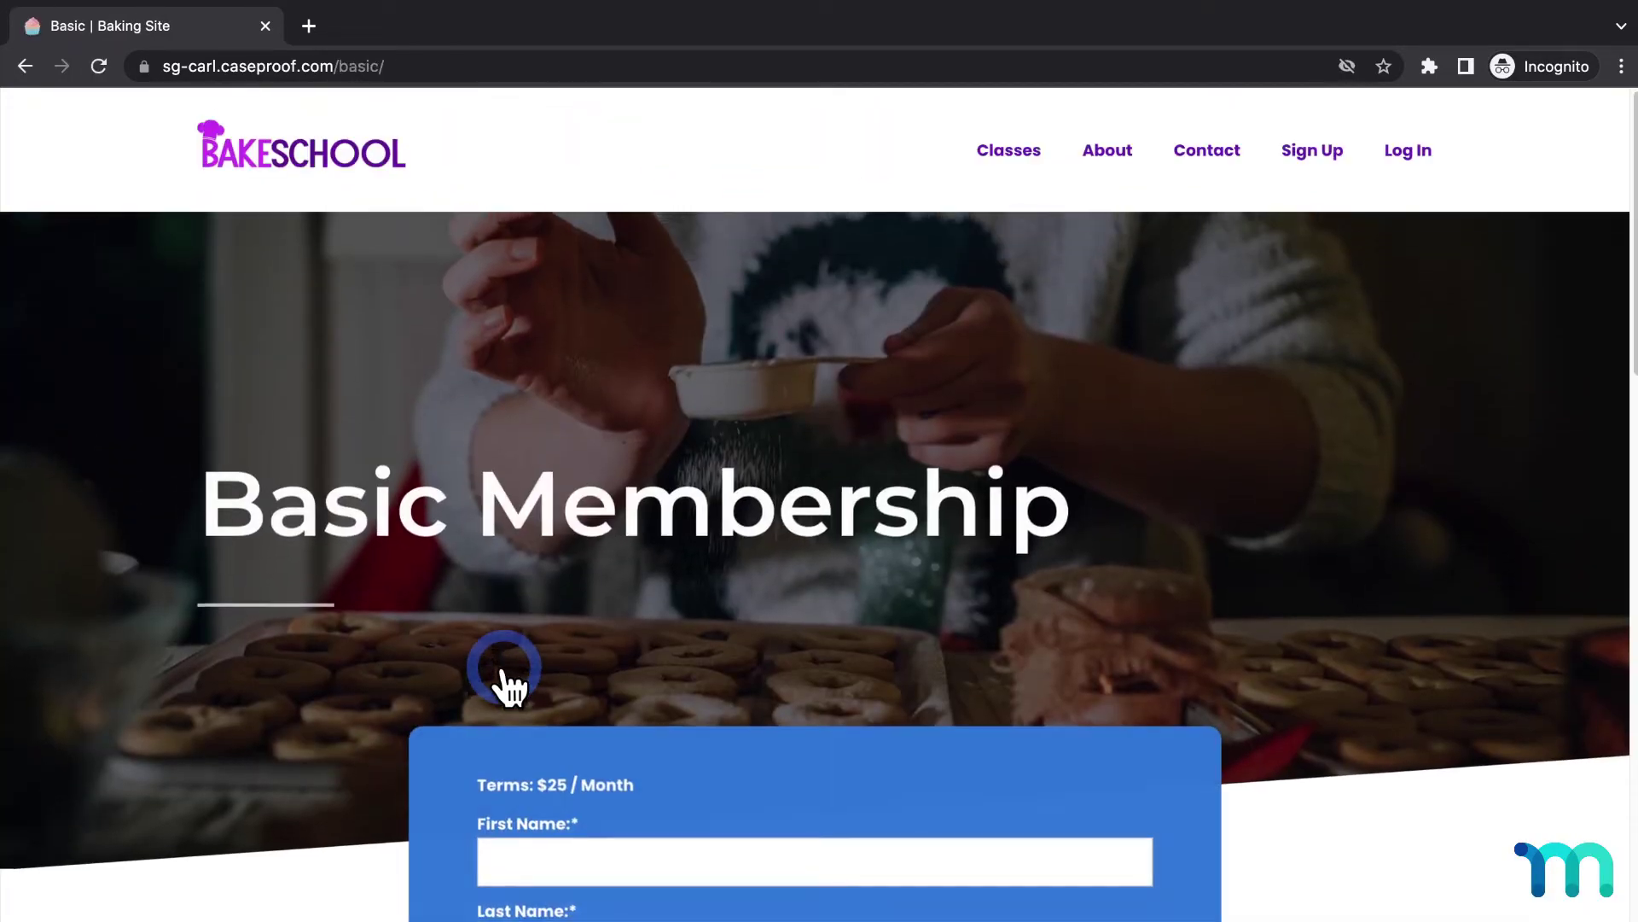
pyautogui.scroll(-2, 510, 683)
pyautogui.scroll(-5, 509, 682)
# Step: Fill in a test first and last name, birthday, username and password
pyautogui.click(885, 209)
pyautogui.write('Test')
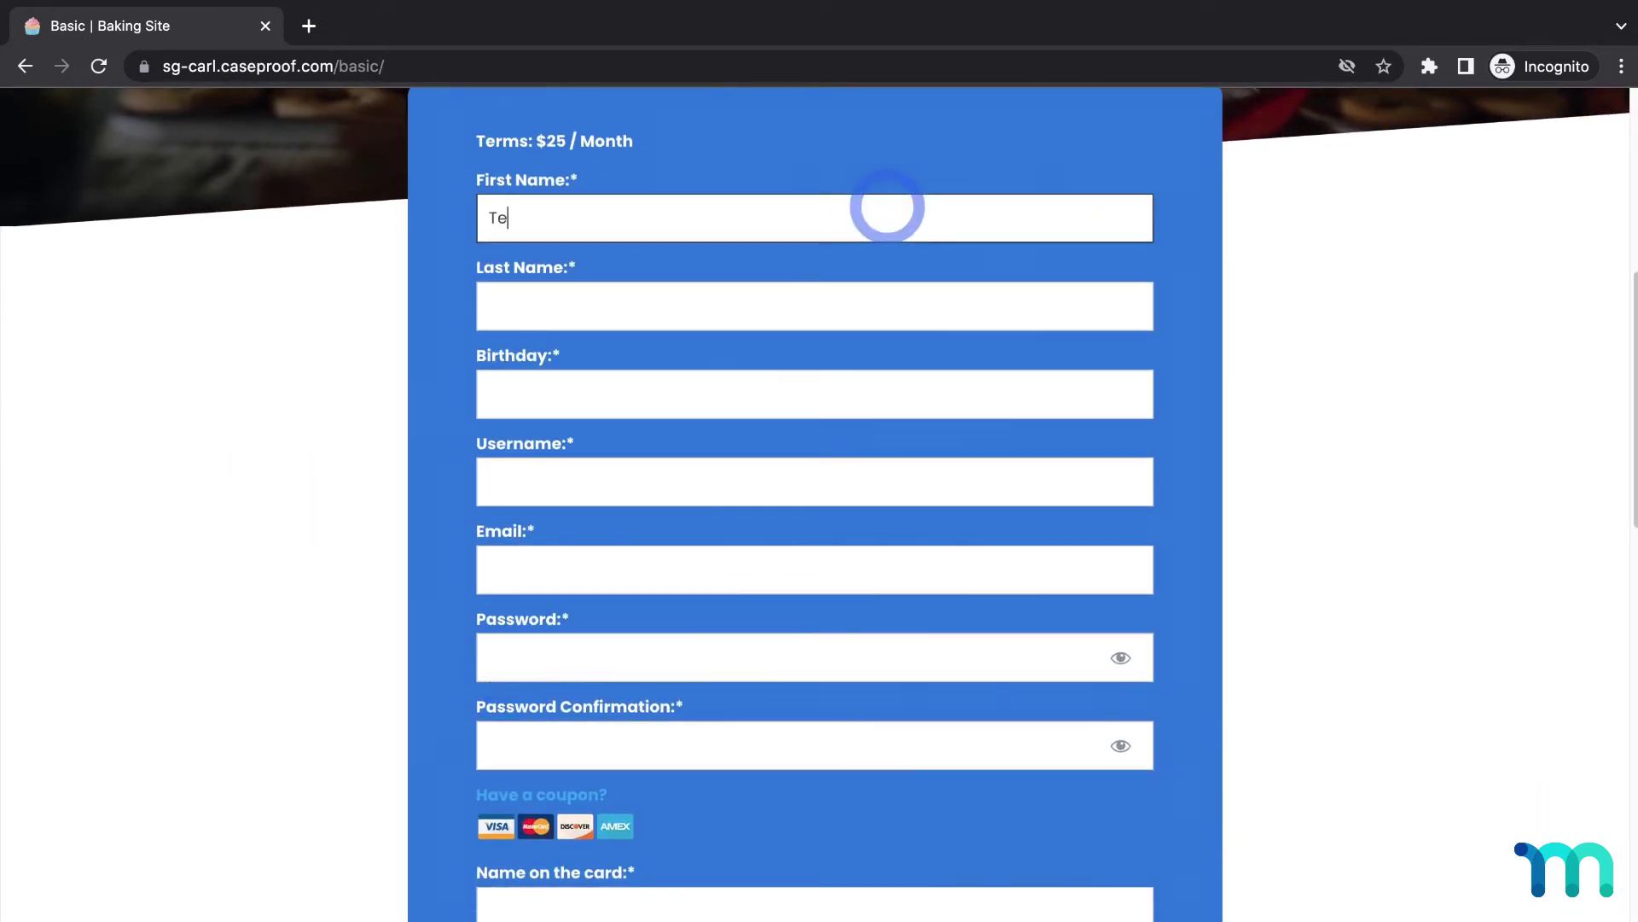
pyautogui.click(916, 304)
pyautogui.write('User')
pyautogui.click(922, 371)
pyautogui.click(790, 487)
pyautogui.write('testuser3030303')
pyautogui.click(724, 651)
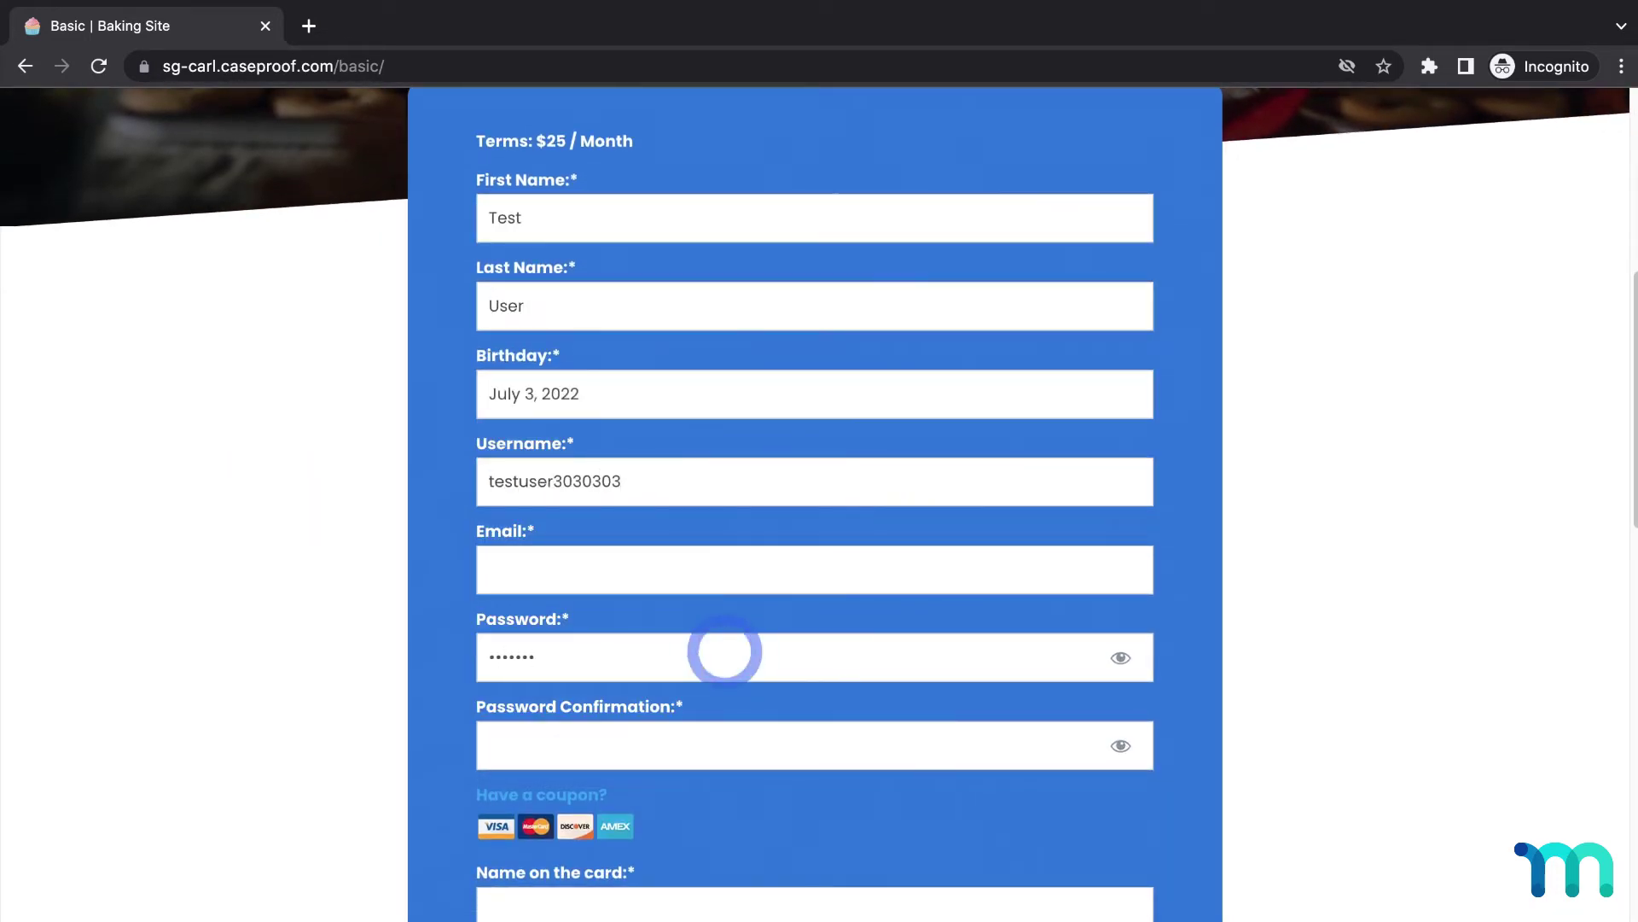
pyautogui.scroll(-3, 741, 635)
pyautogui.click(741, 636)
pyautogui.write('Test User')
# Step: Enter the Stripe 4242 test card with expiry, CVC and ZIP code
pyautogui.scroll(-3, 686, 715)
pyautogui.click(684, 563)
pyautogui.write('4242424242424242')
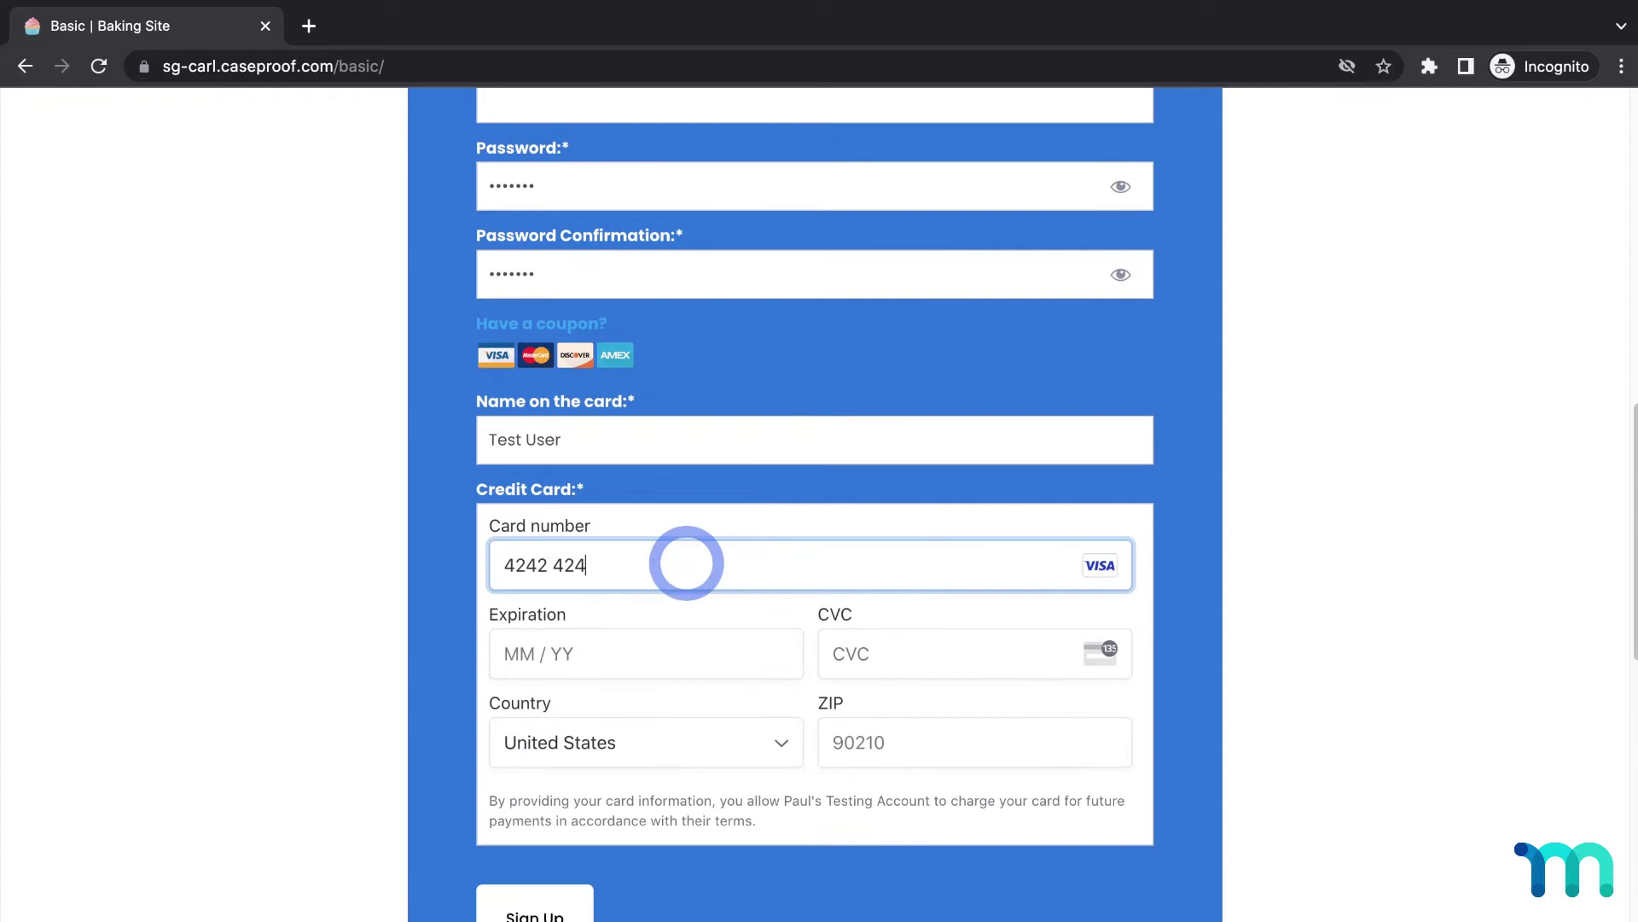
pyautogui.click(731, 673)
pyautogui.write('1123111')
pyautogui.click(882, 750)
pyautogui.write('90210')
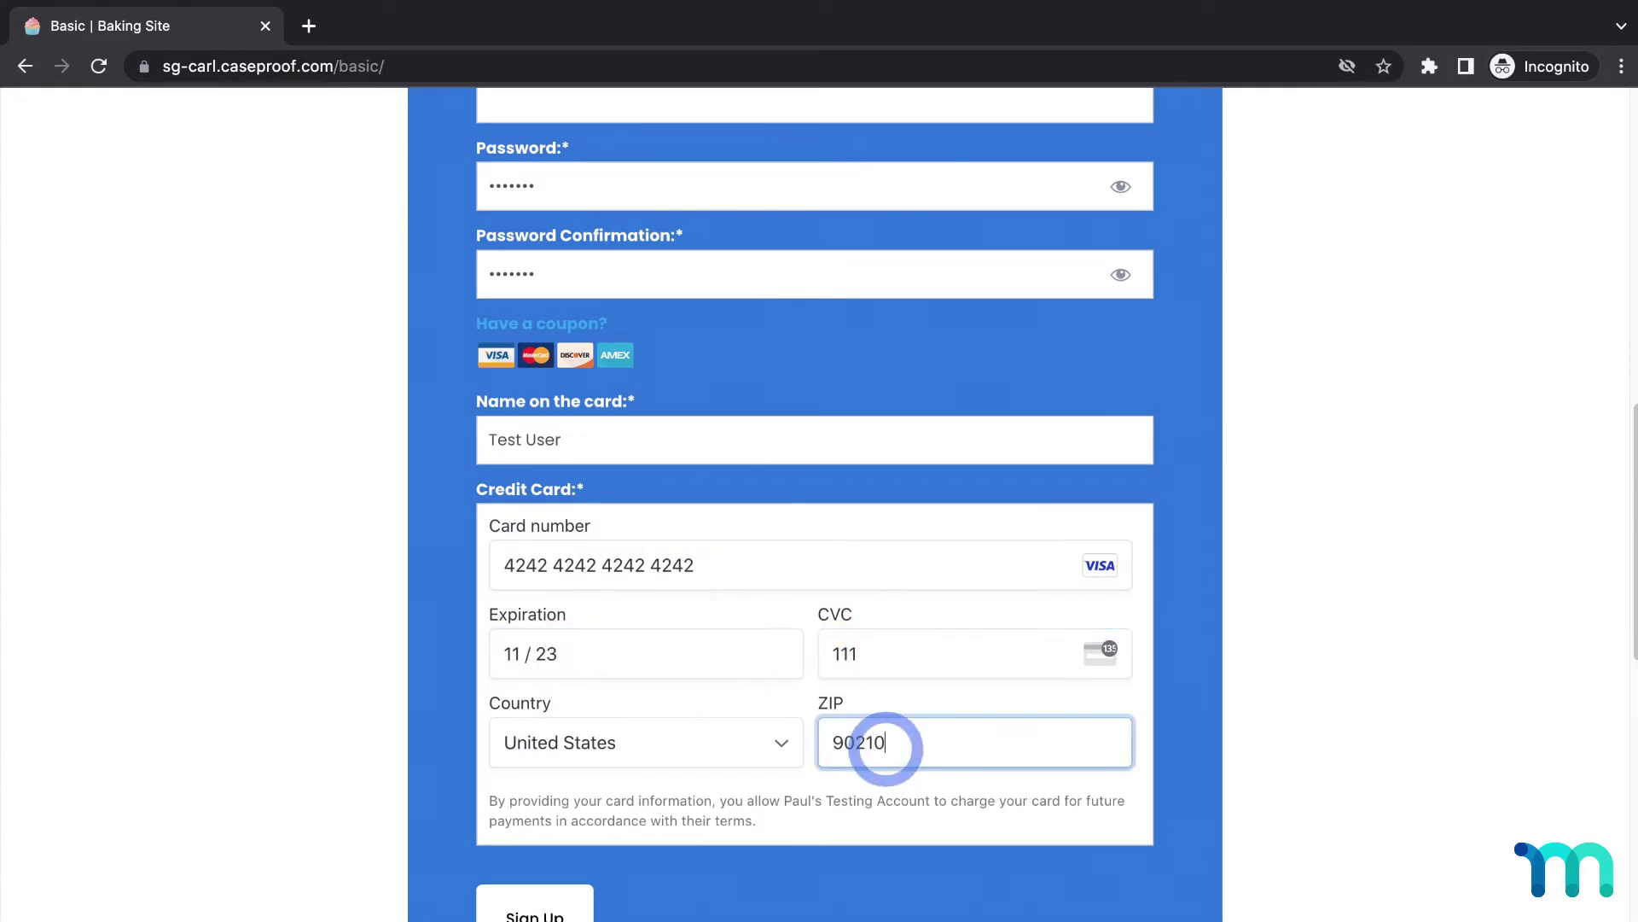
pyautogui.click(450, 717)
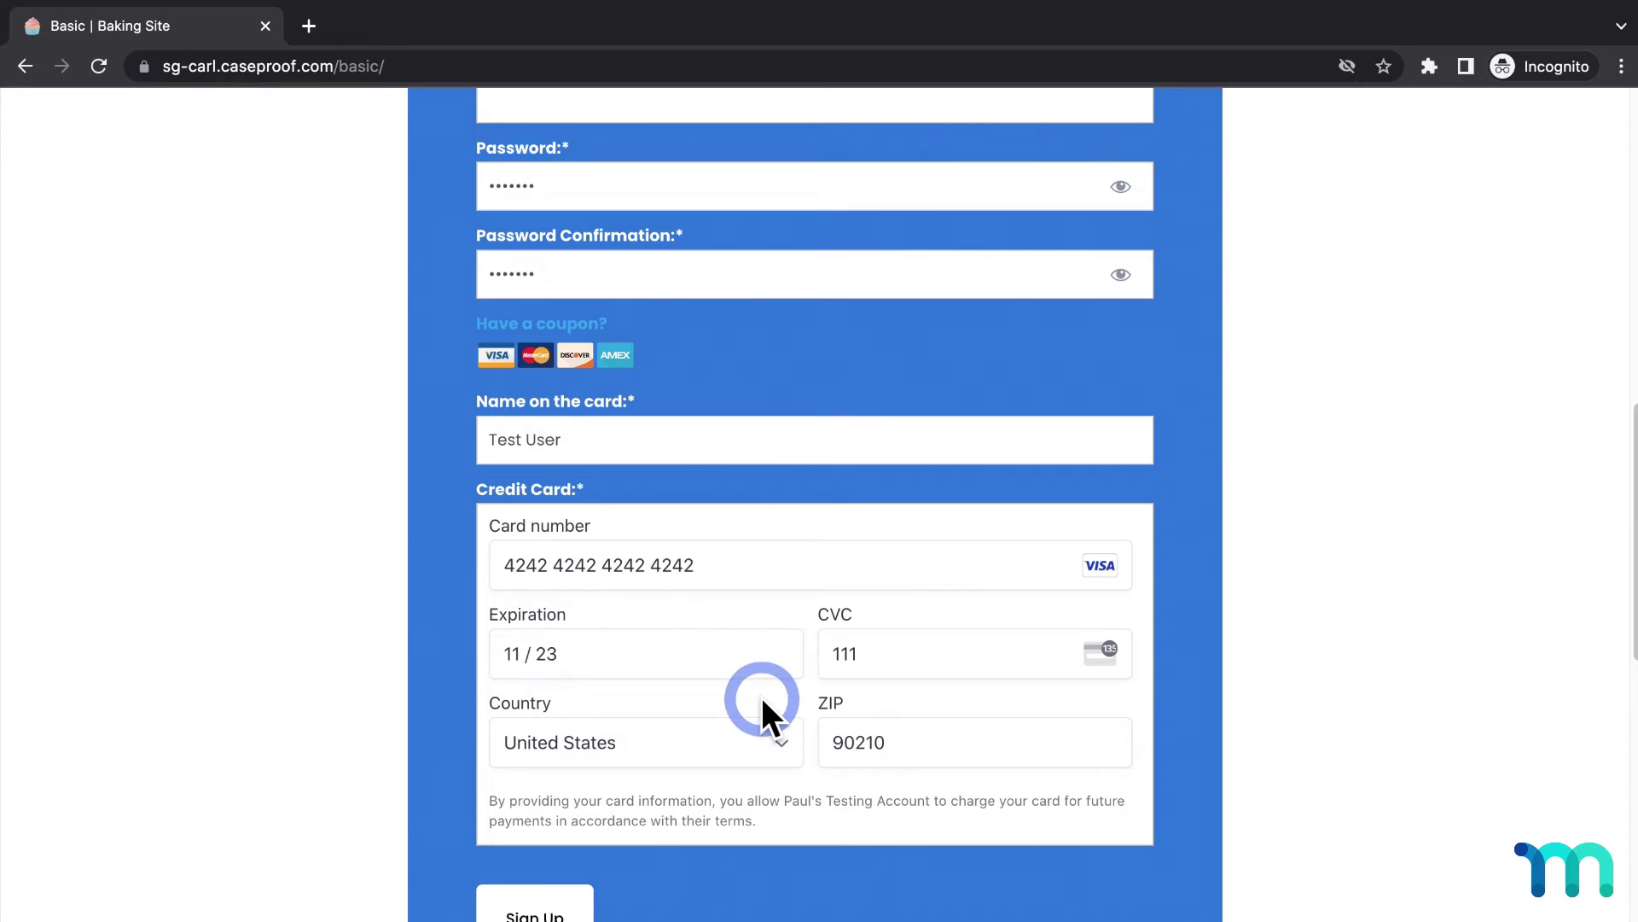
# Step: Complete the email address and leave the field so Link checks it
pyautogui.scroll(3, 763, 715)
pyautogui.click(833, 317)
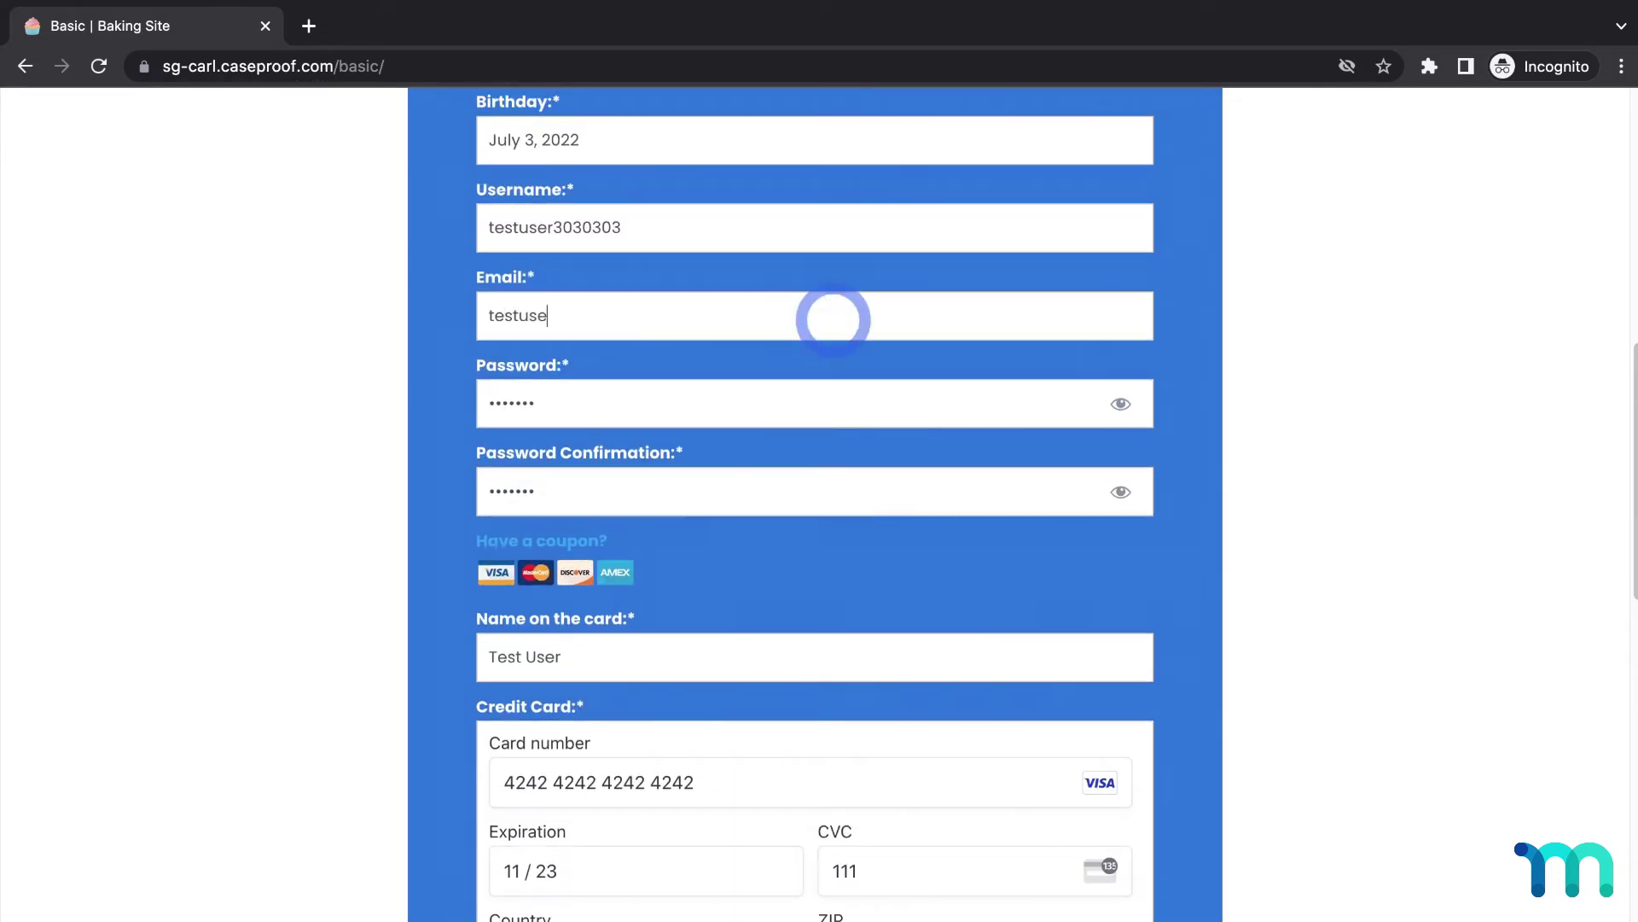
pyautogui.write('l.com')
pyautogui.click(274, 617)
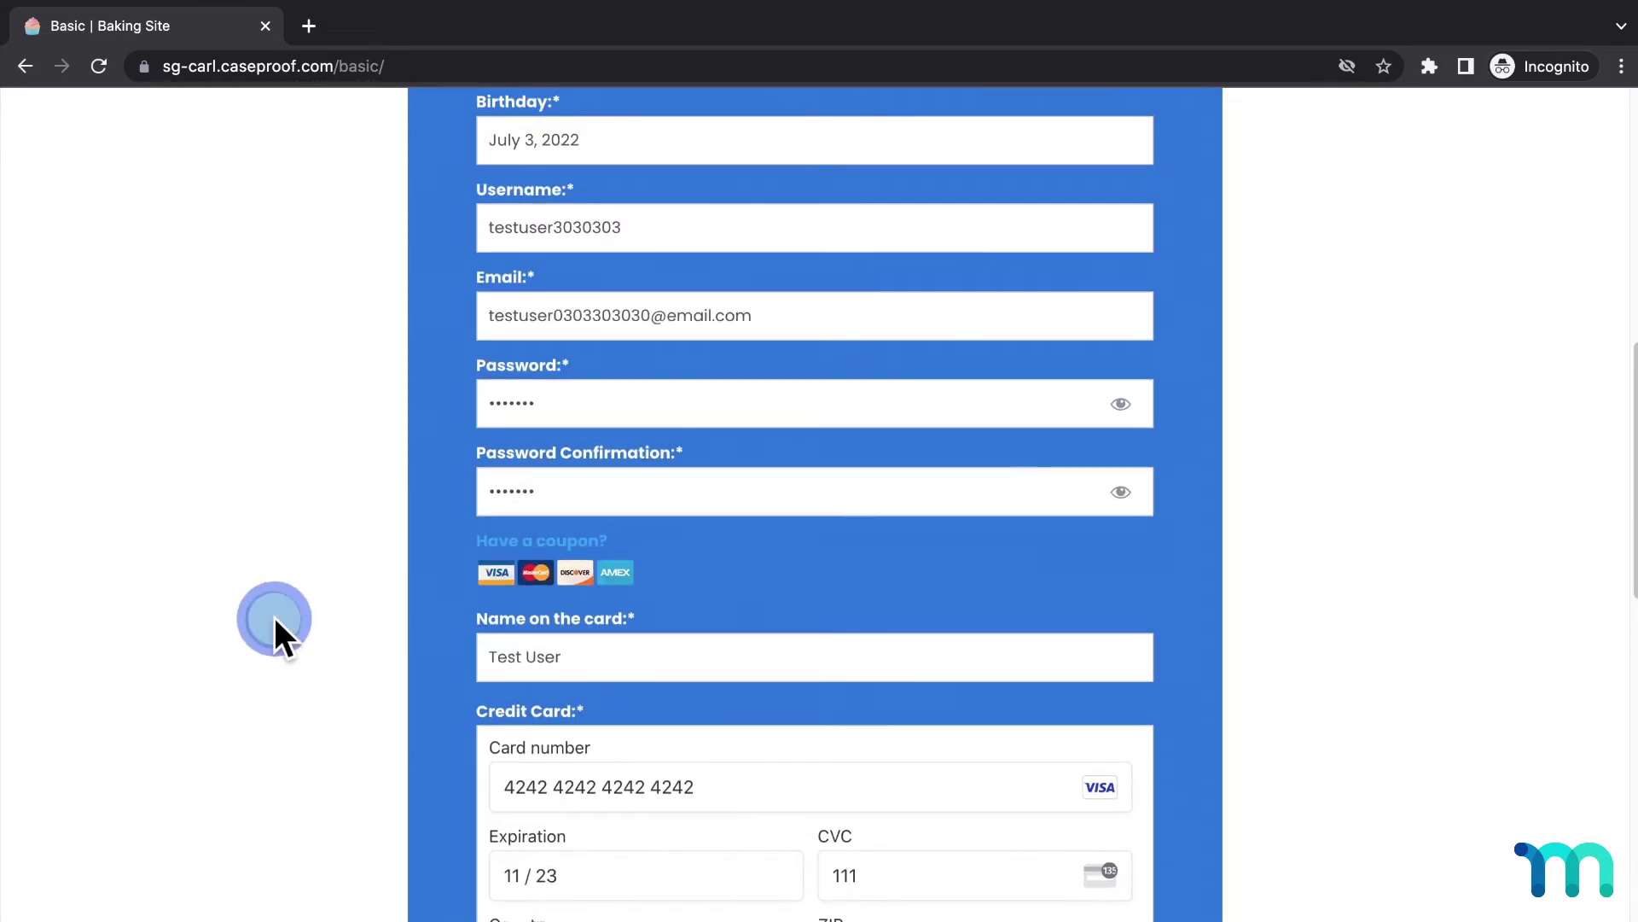
# Step: Opt in to Link's 1-click checkout saving, paste a phone number, and submit the signup
pyautogui.scroll(-5, 274, 617)
pyautogui.scroll(-2, 287, 633)
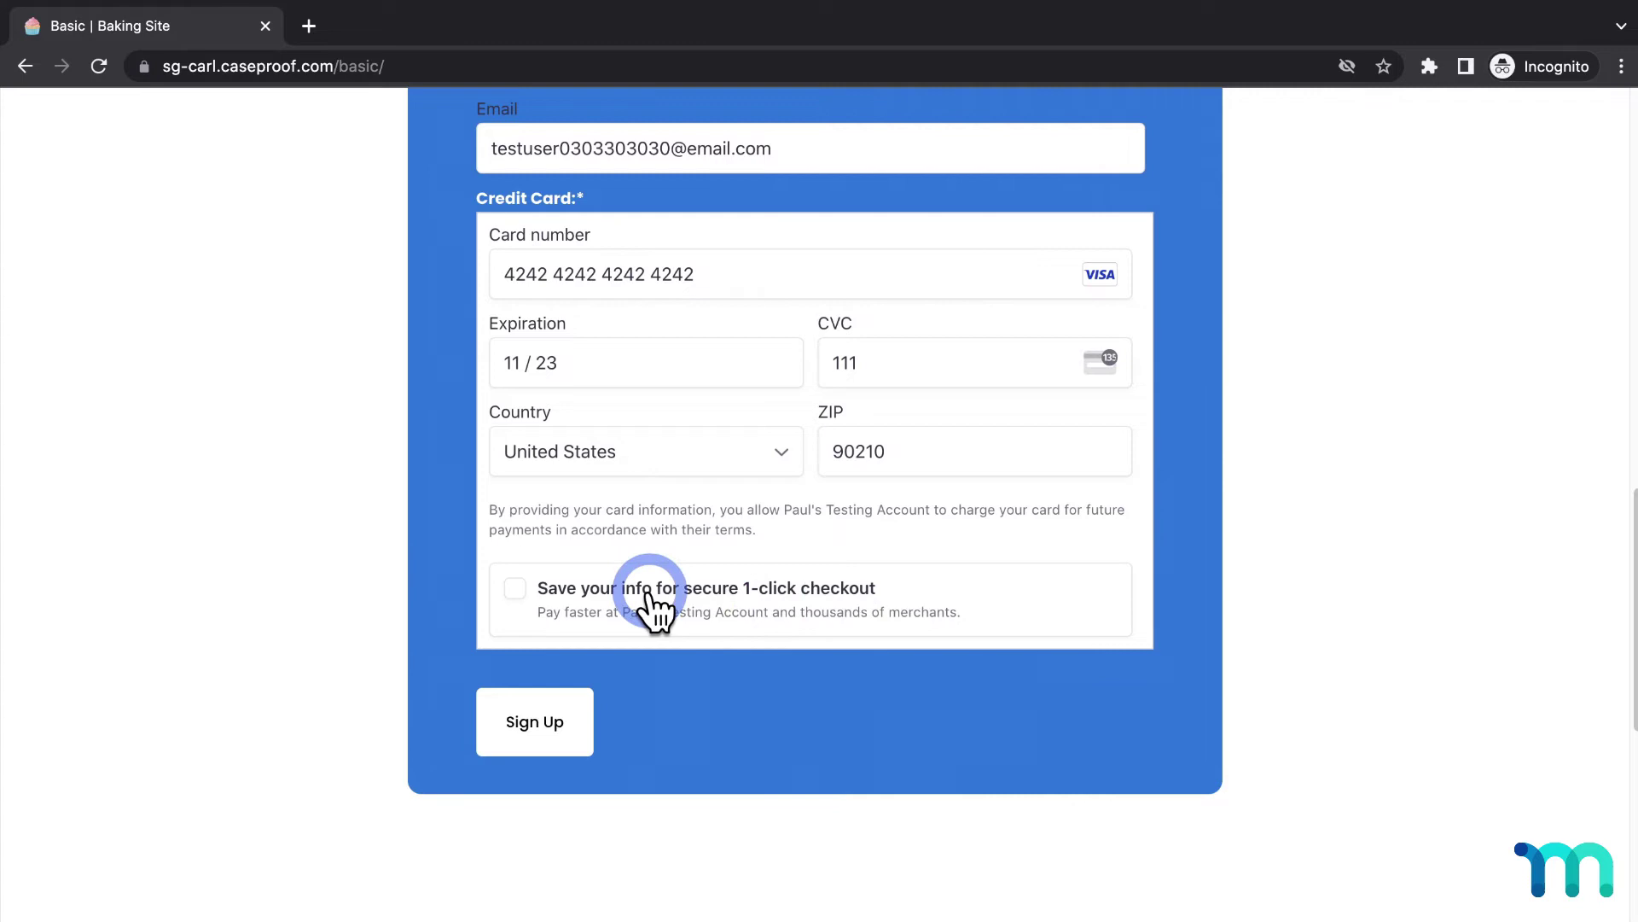
pyautogui.click(516, 589)
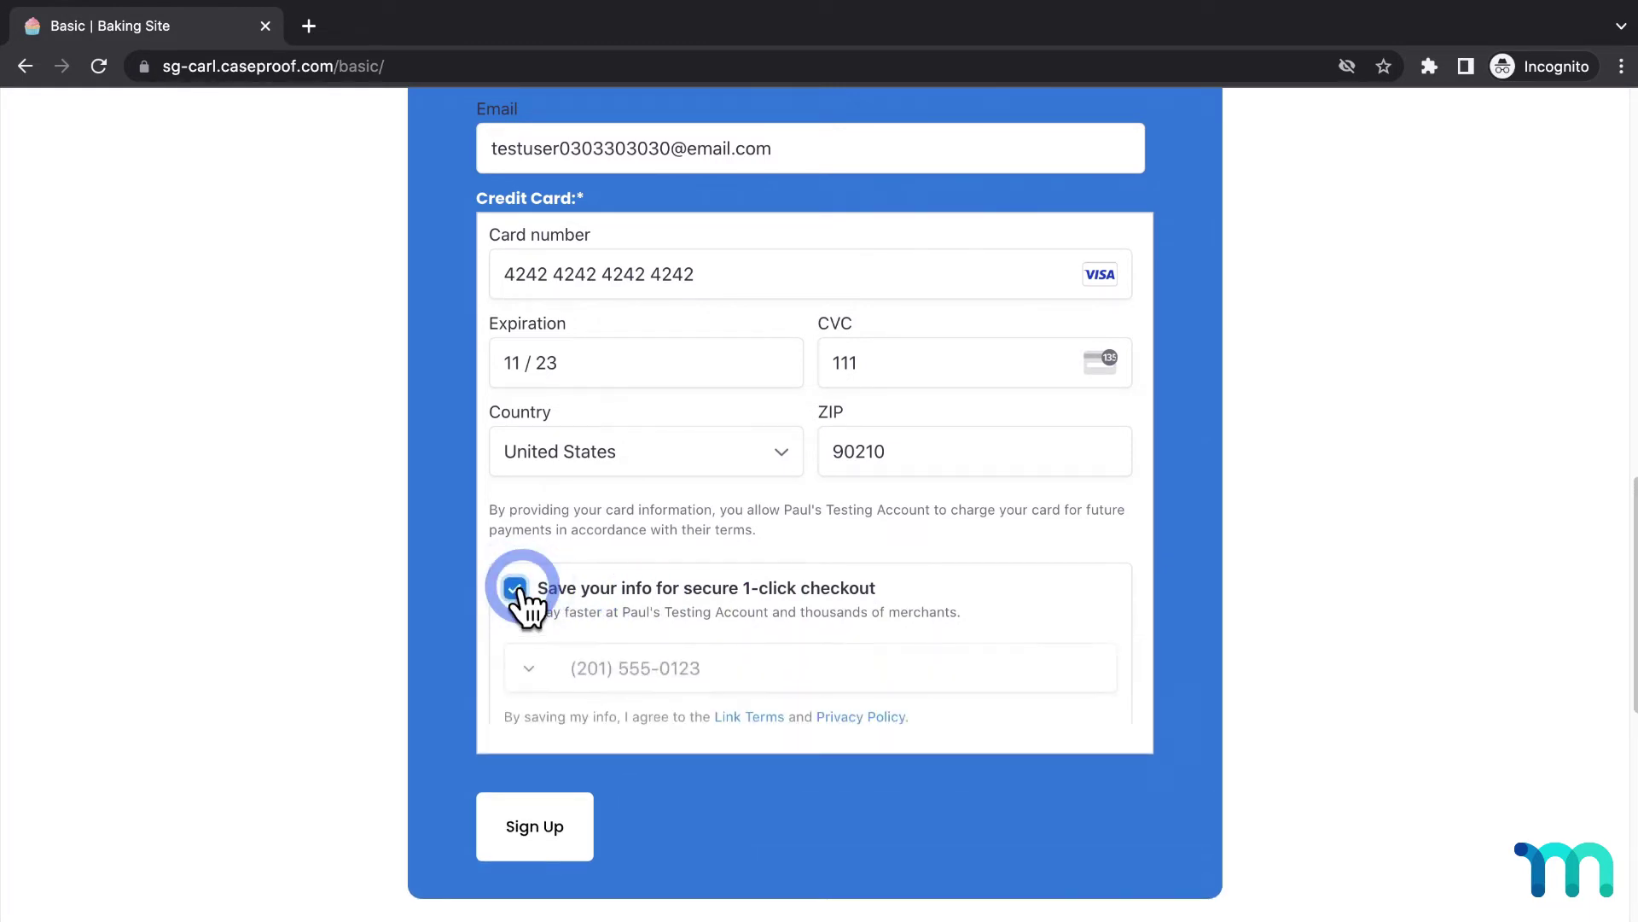
pyautogui.scroll(-3, 519, 596)
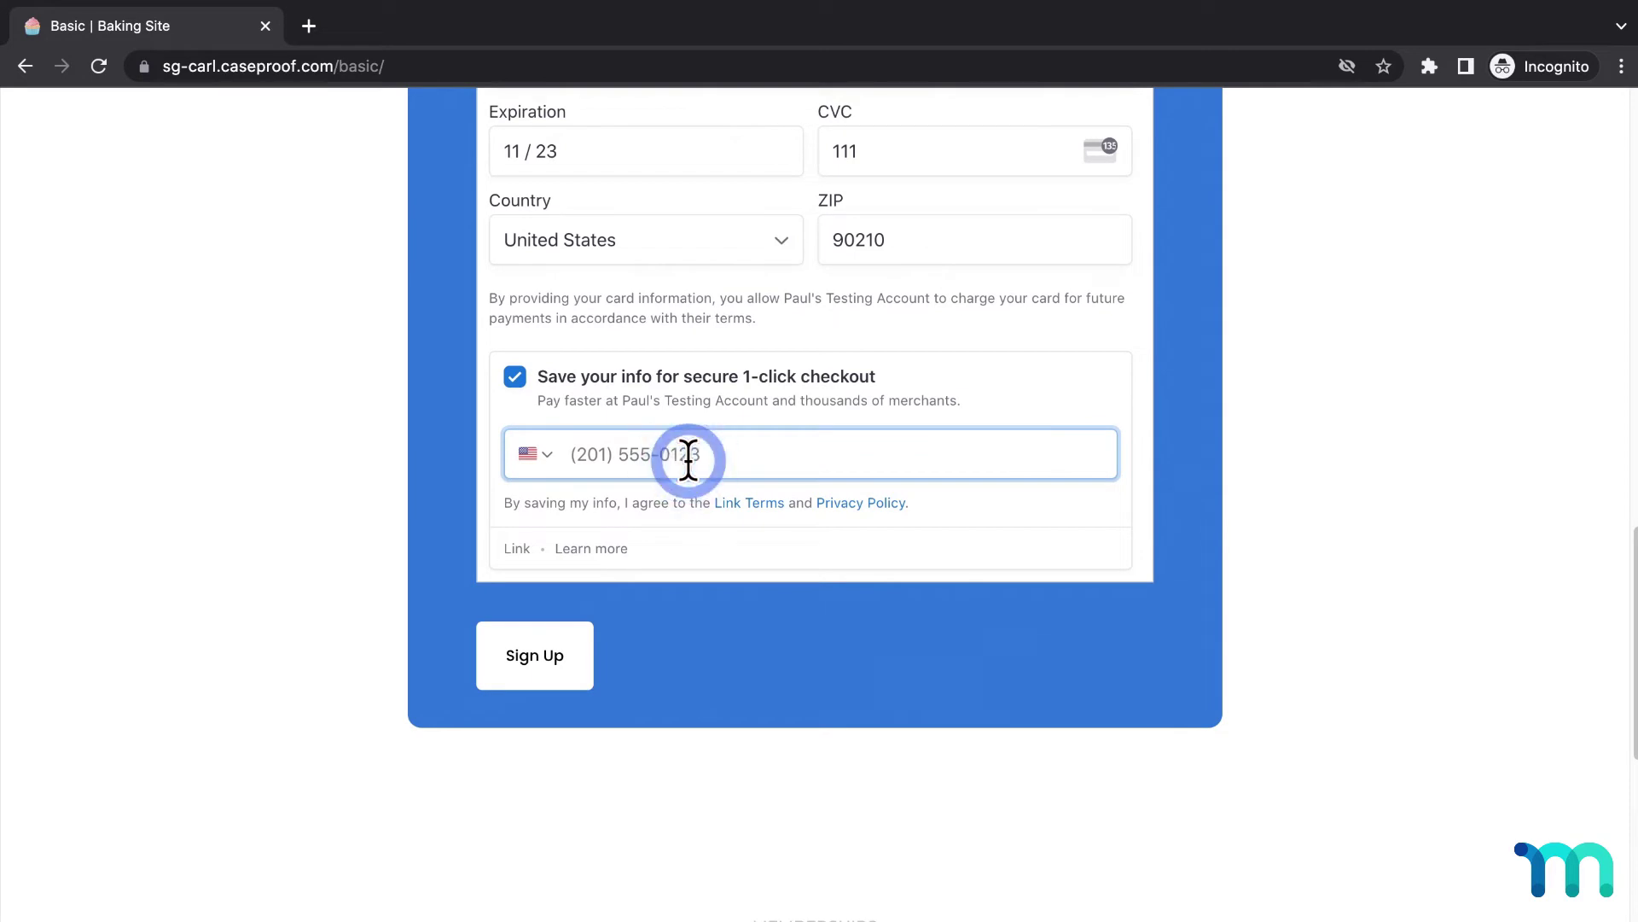
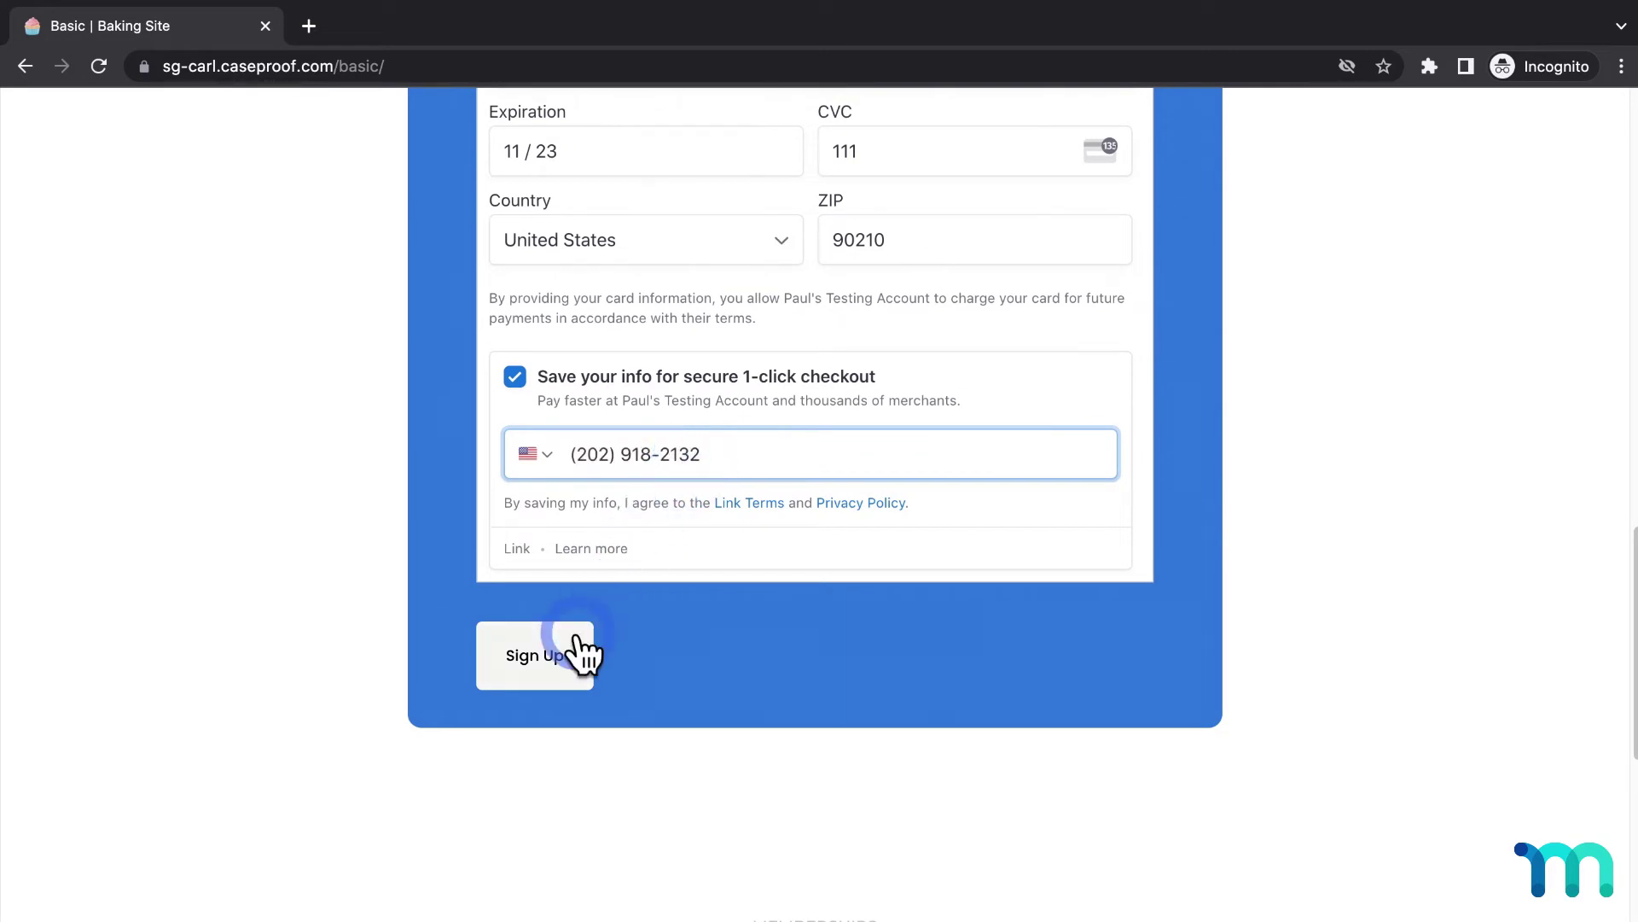
pyautogui.click(560, 658)
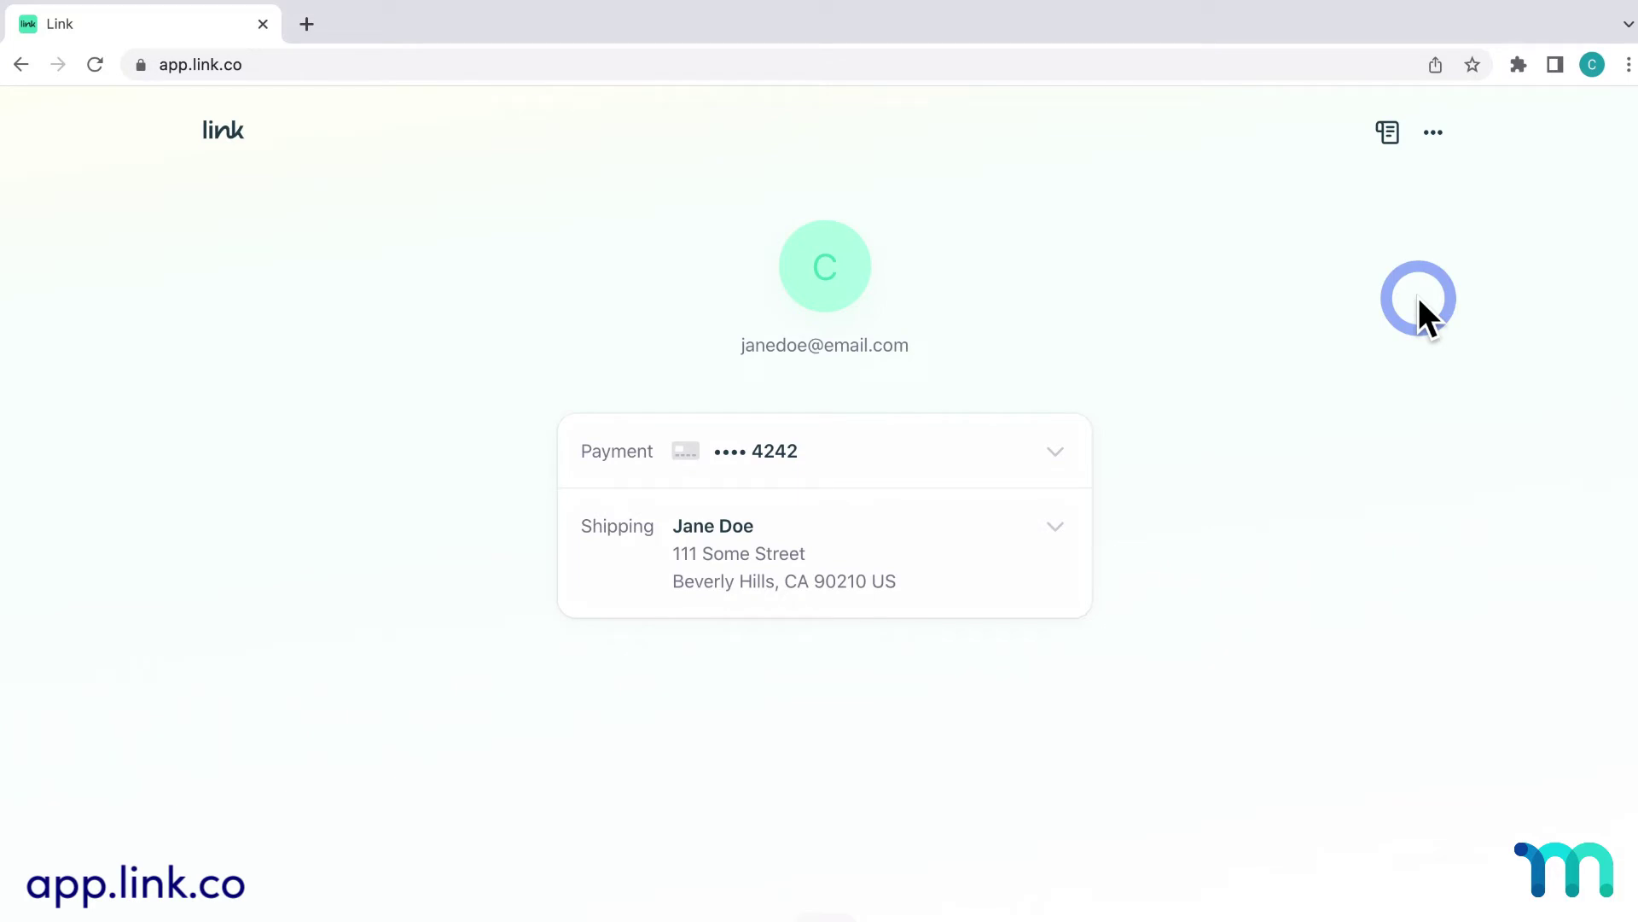
# Step: Open the Link account's Account settings and start Delete account
pyautogui.click(1433, 133)
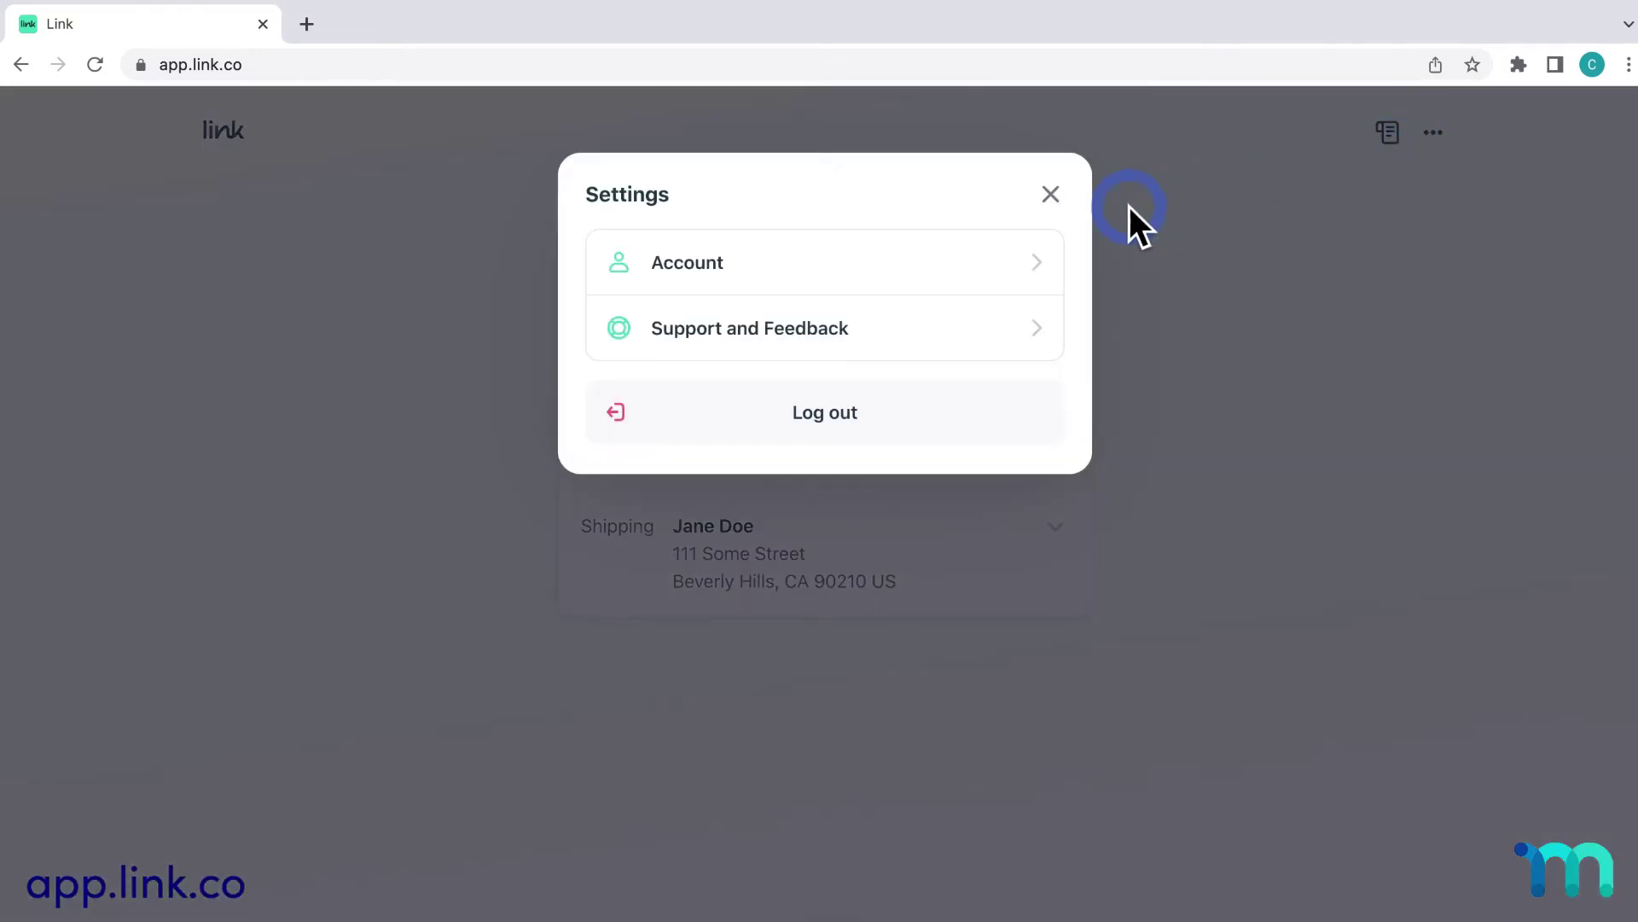
pyautogui.click(1016, 262)
pyautogui.click(917, 616)
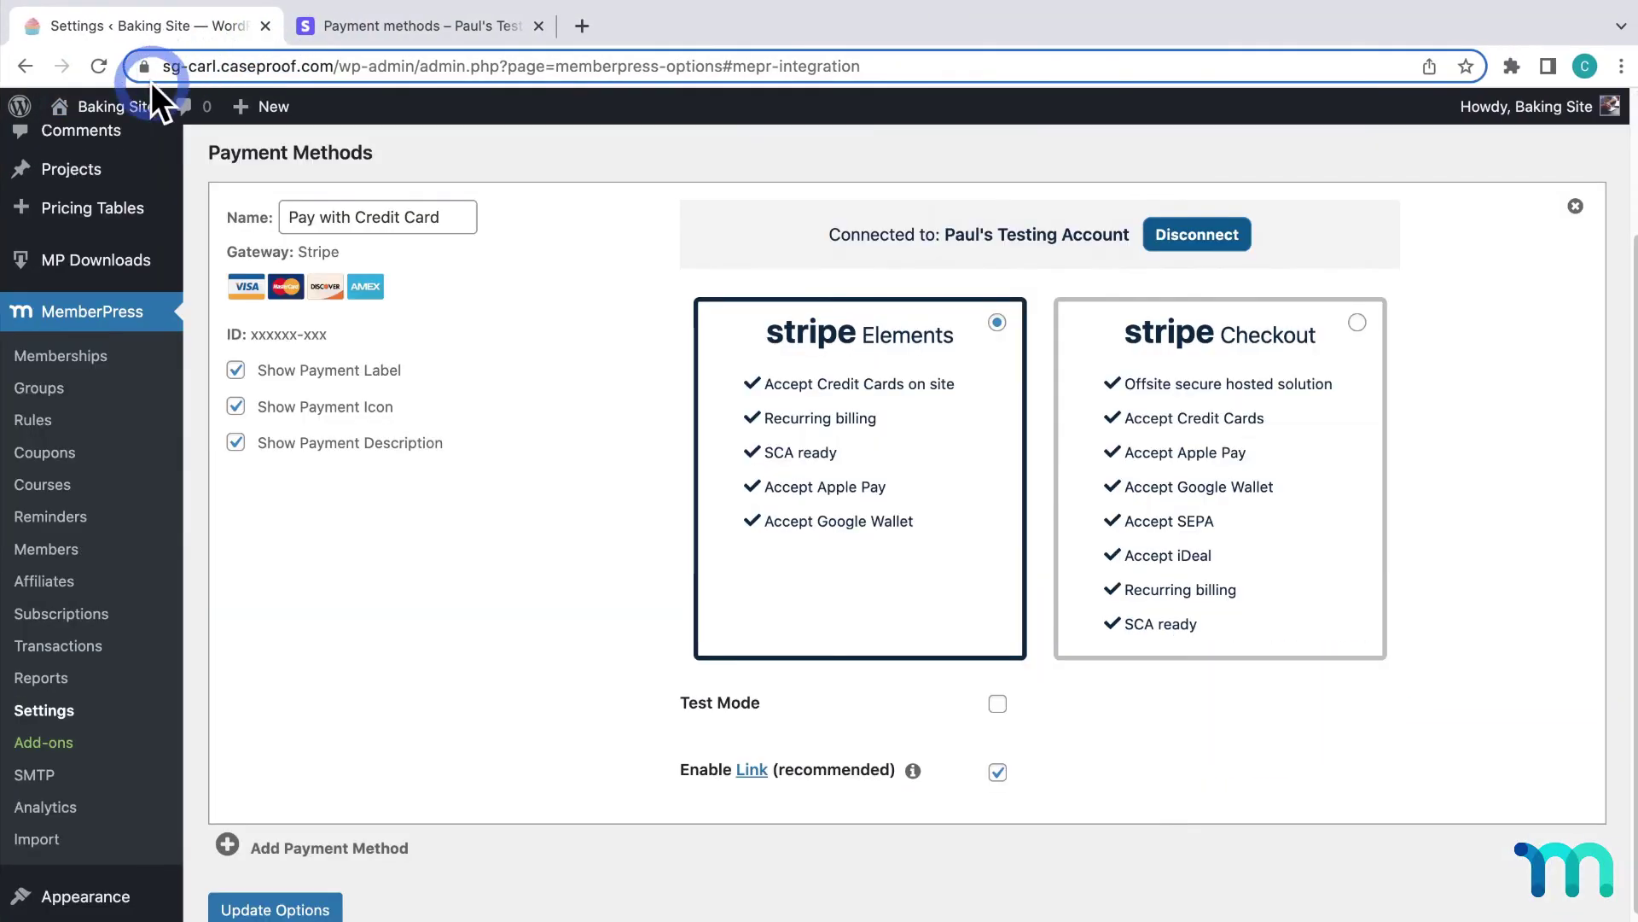
# Step: Reopen the site in an incognito window and start a Basic plan signup
pyautogui.moveTo(130, 115)
pyautogui.rightClick(145, 149)
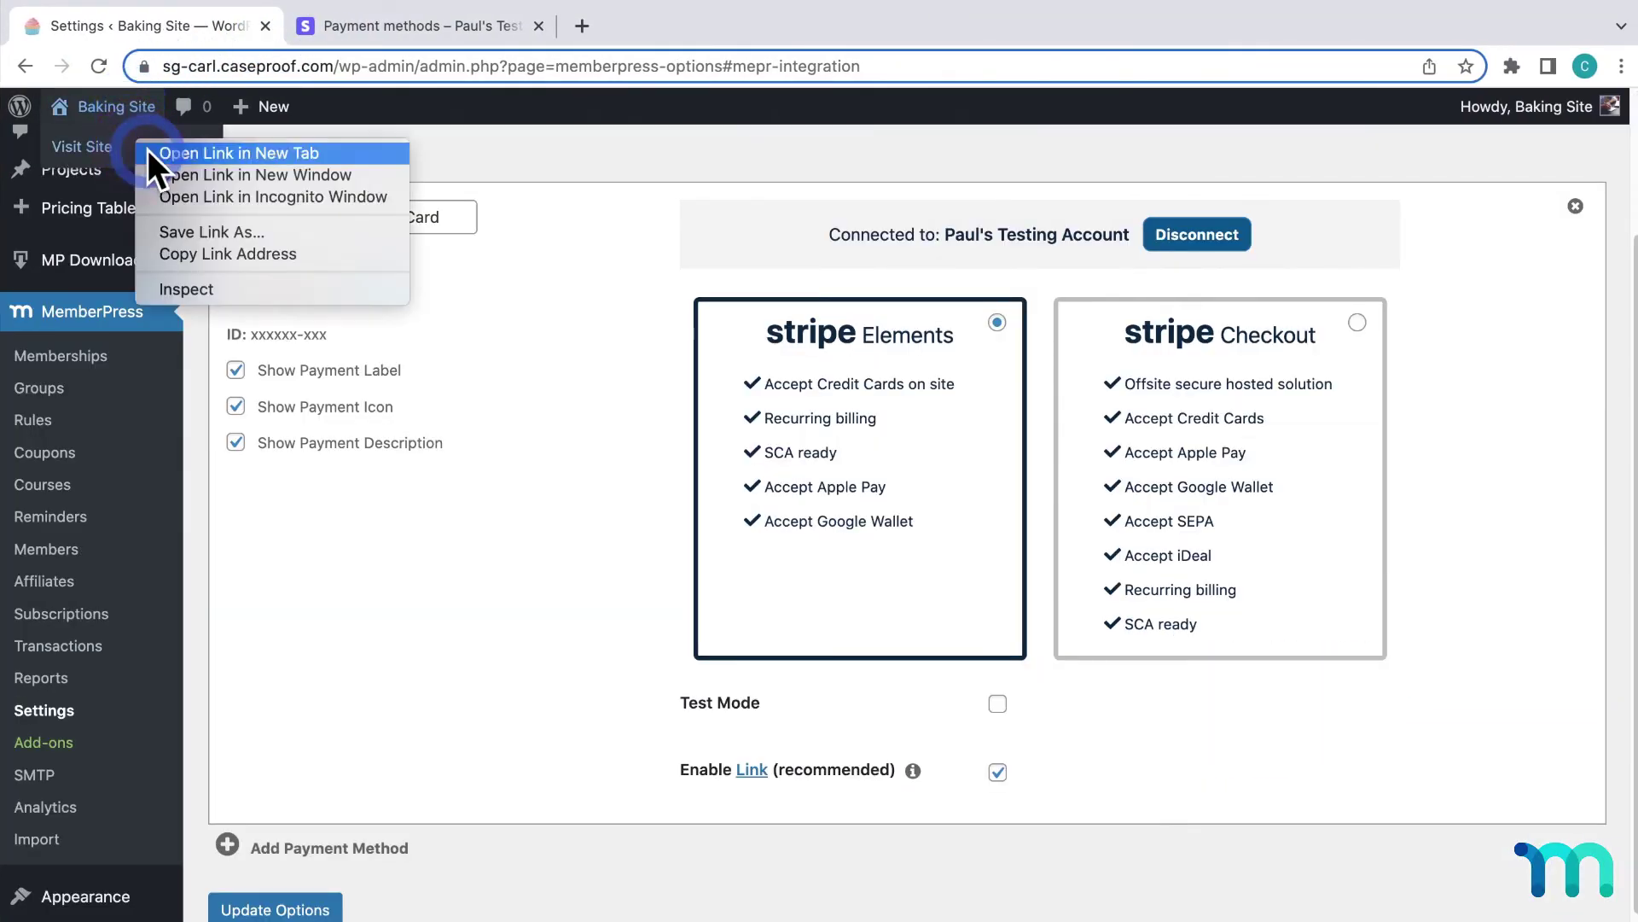
pyautogui.click(243, 196)
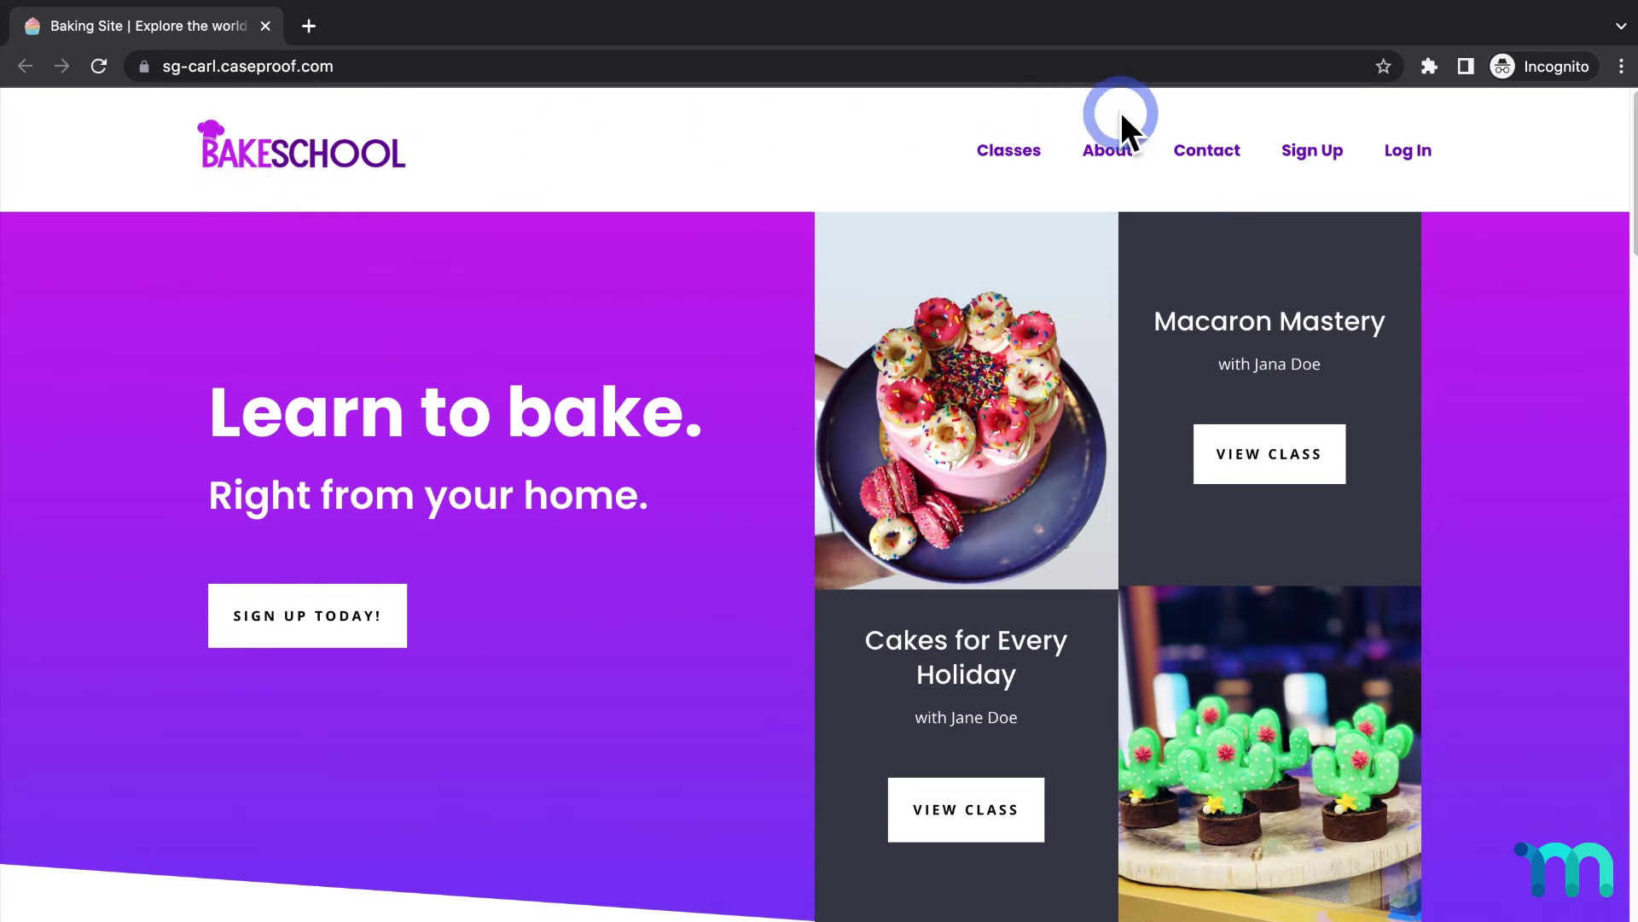
pyautogui.click(1303, 156)
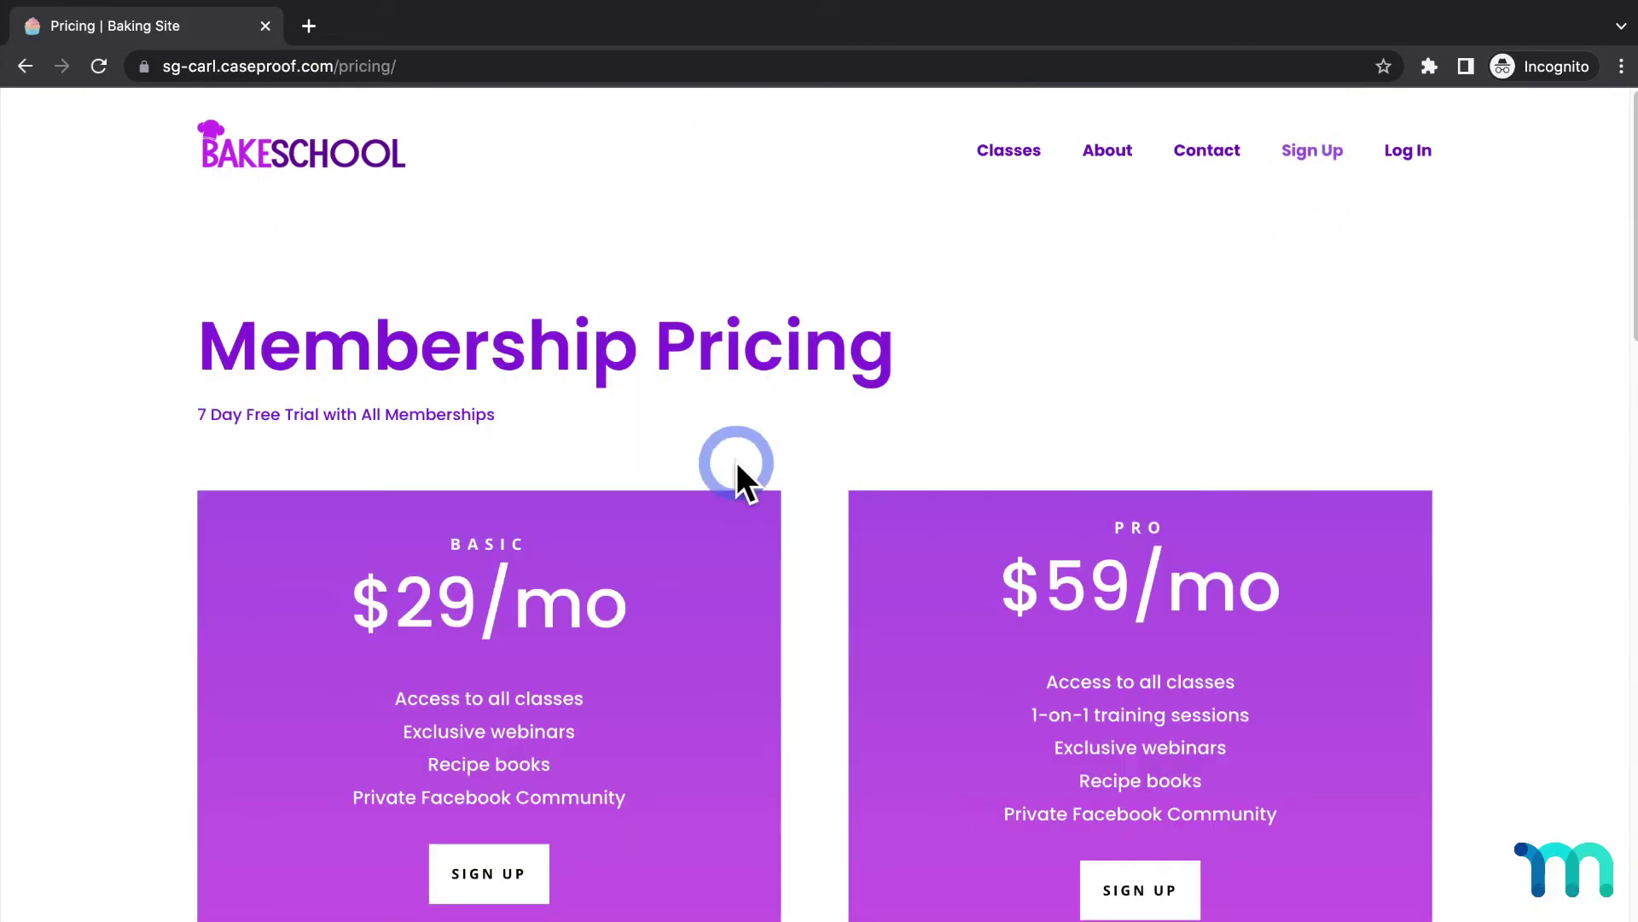
pyautogui.scroll(-3, 736, 463)
pyautogui.click(541, 640)
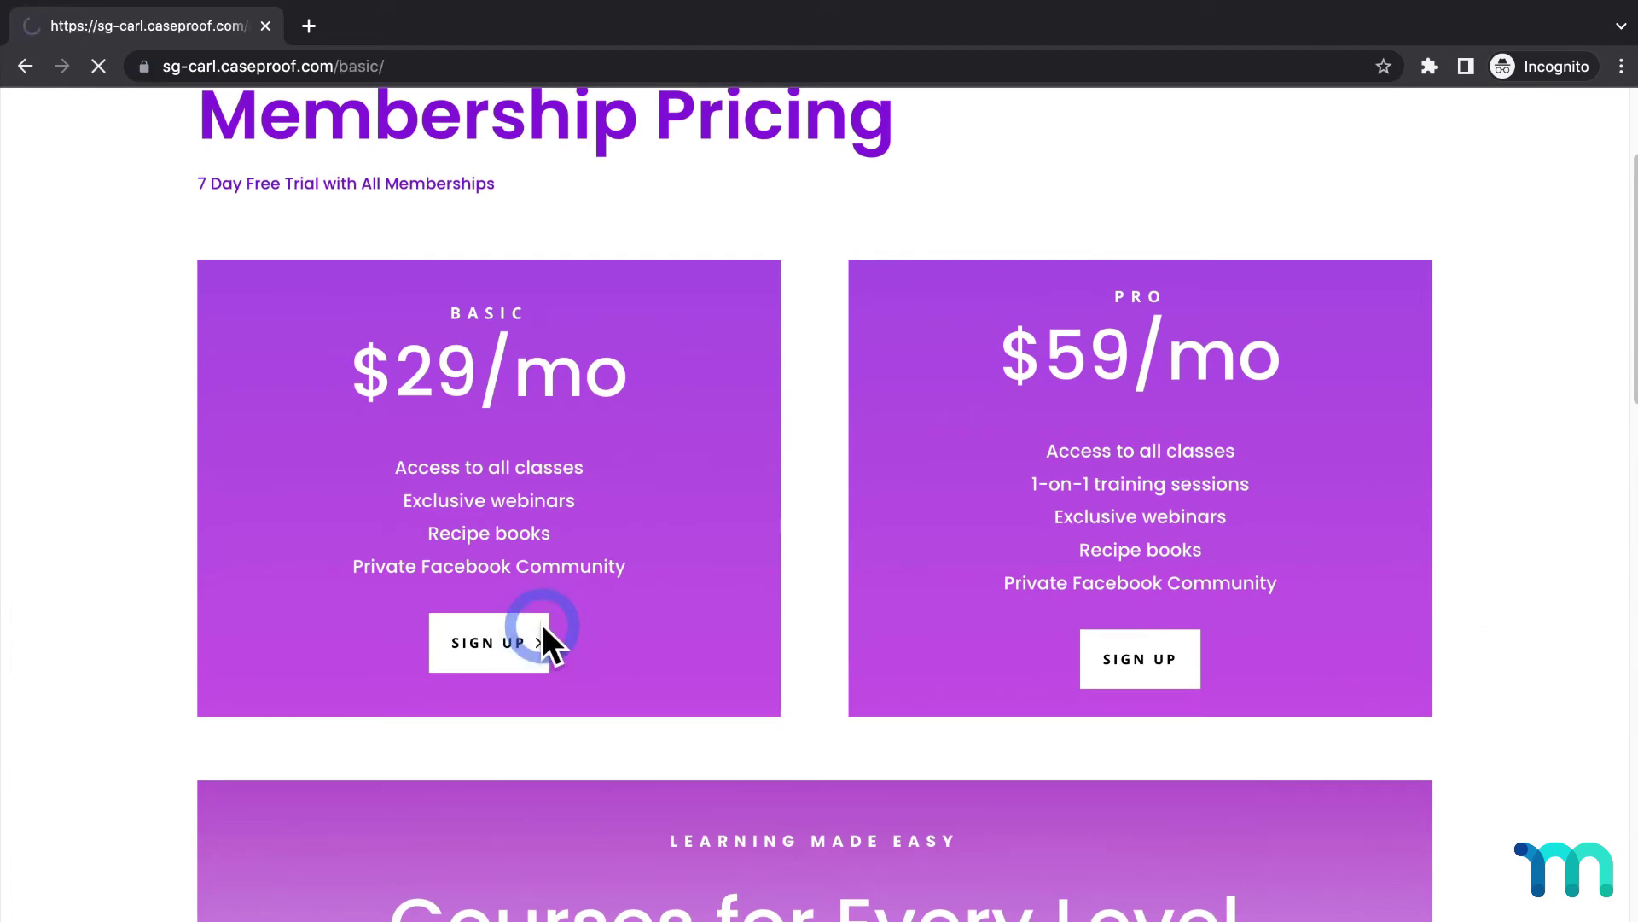
# Step: Enter a first and last name and a July 8, 2022 birthday
pyautogui.scroll(-7, 509, 404)
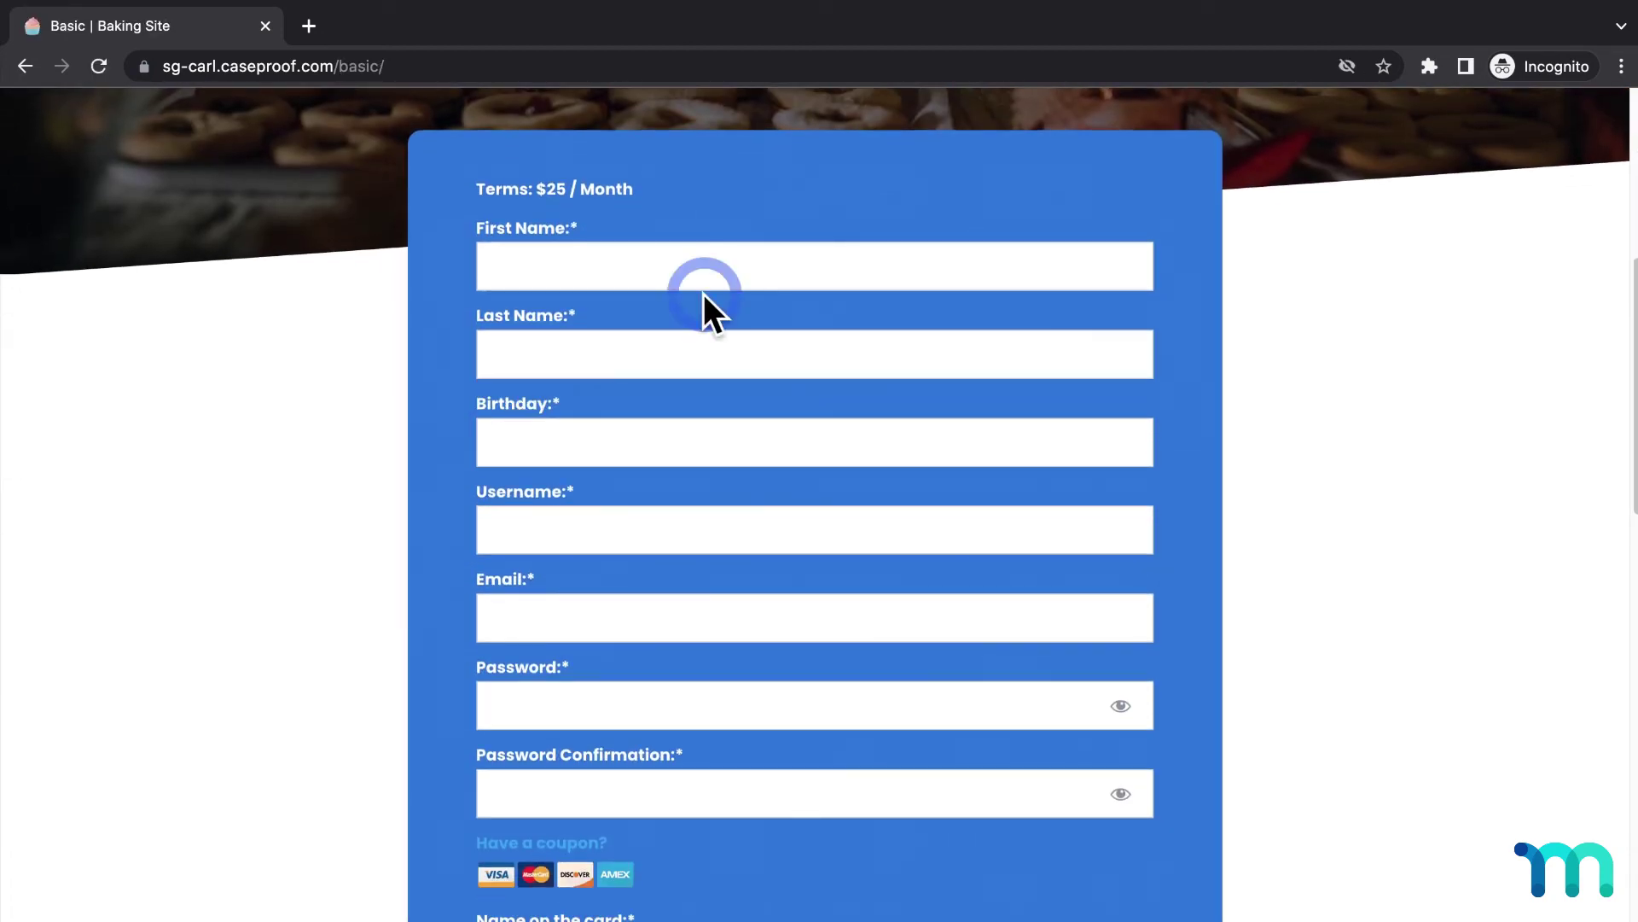
pyautogui.click(768, 266)
pyautogui.write('Jane')
pyautogui.press('Tab')
pyautogui.write('Dough')
pyautogui.press('Tab')
pyautogui.click(673, 618)
# Step: Fill in the username and both password fields, and begin the email address
pyautogui.click(828, 529)
pyautogui.write('janedough3838383')
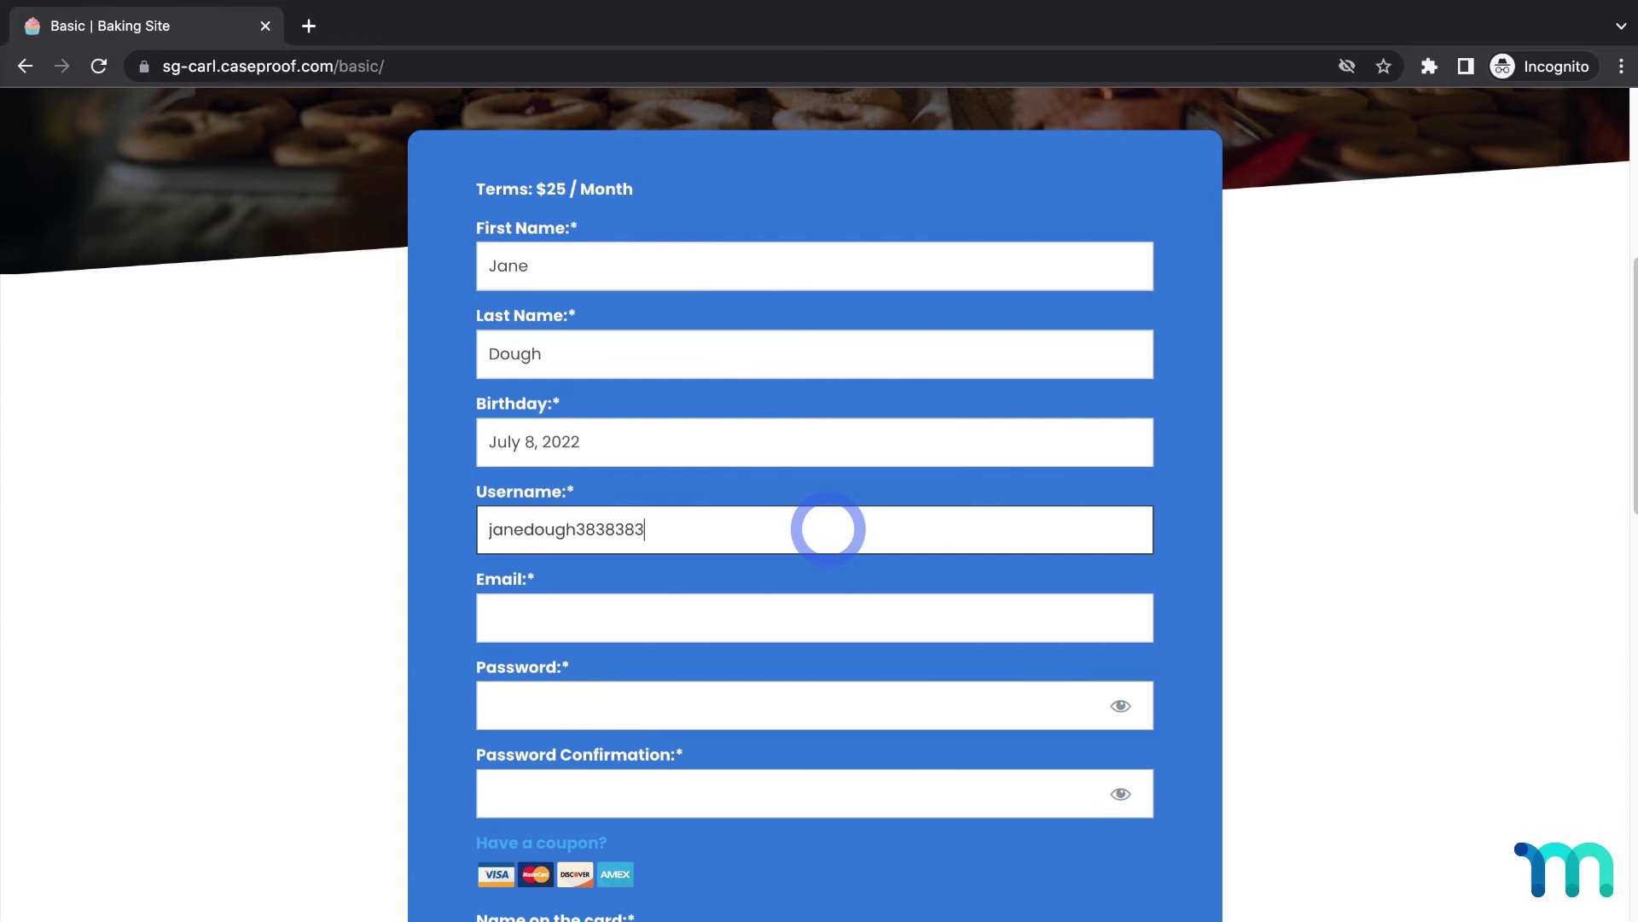
pyautogui.click(849, 706)
pyautogui.write('*******')
pyautogui.press('Tab')
pyautogui.write('*******')
pyautogui.scroll(-4, 805, 644)
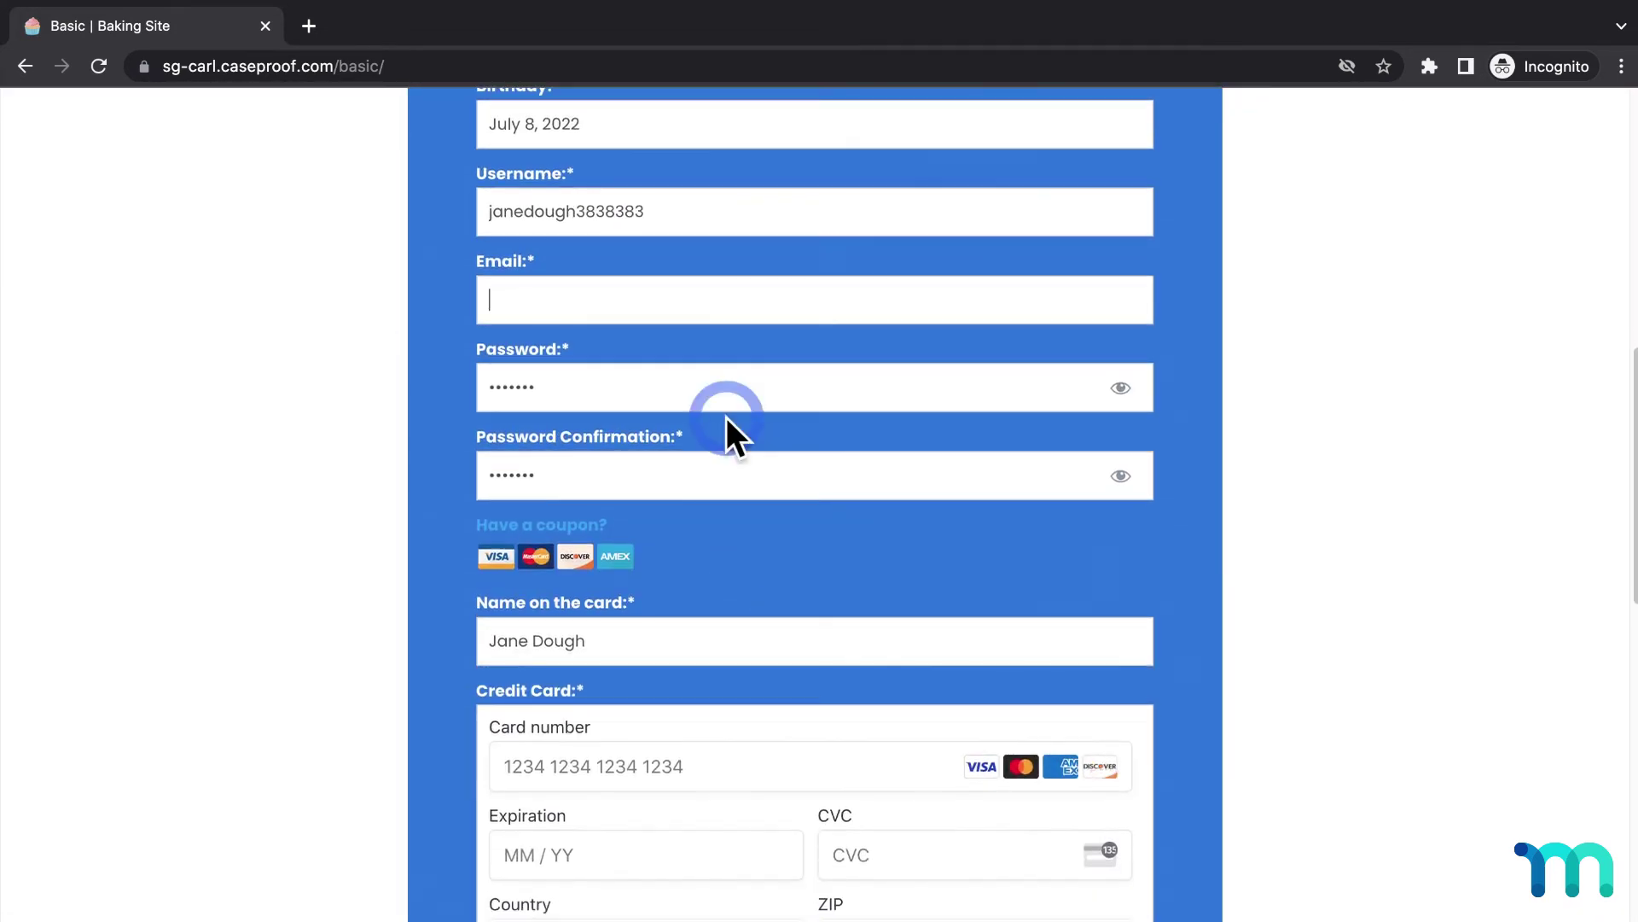
pyautogui.click(724, 301)
pyautogui.write('d')
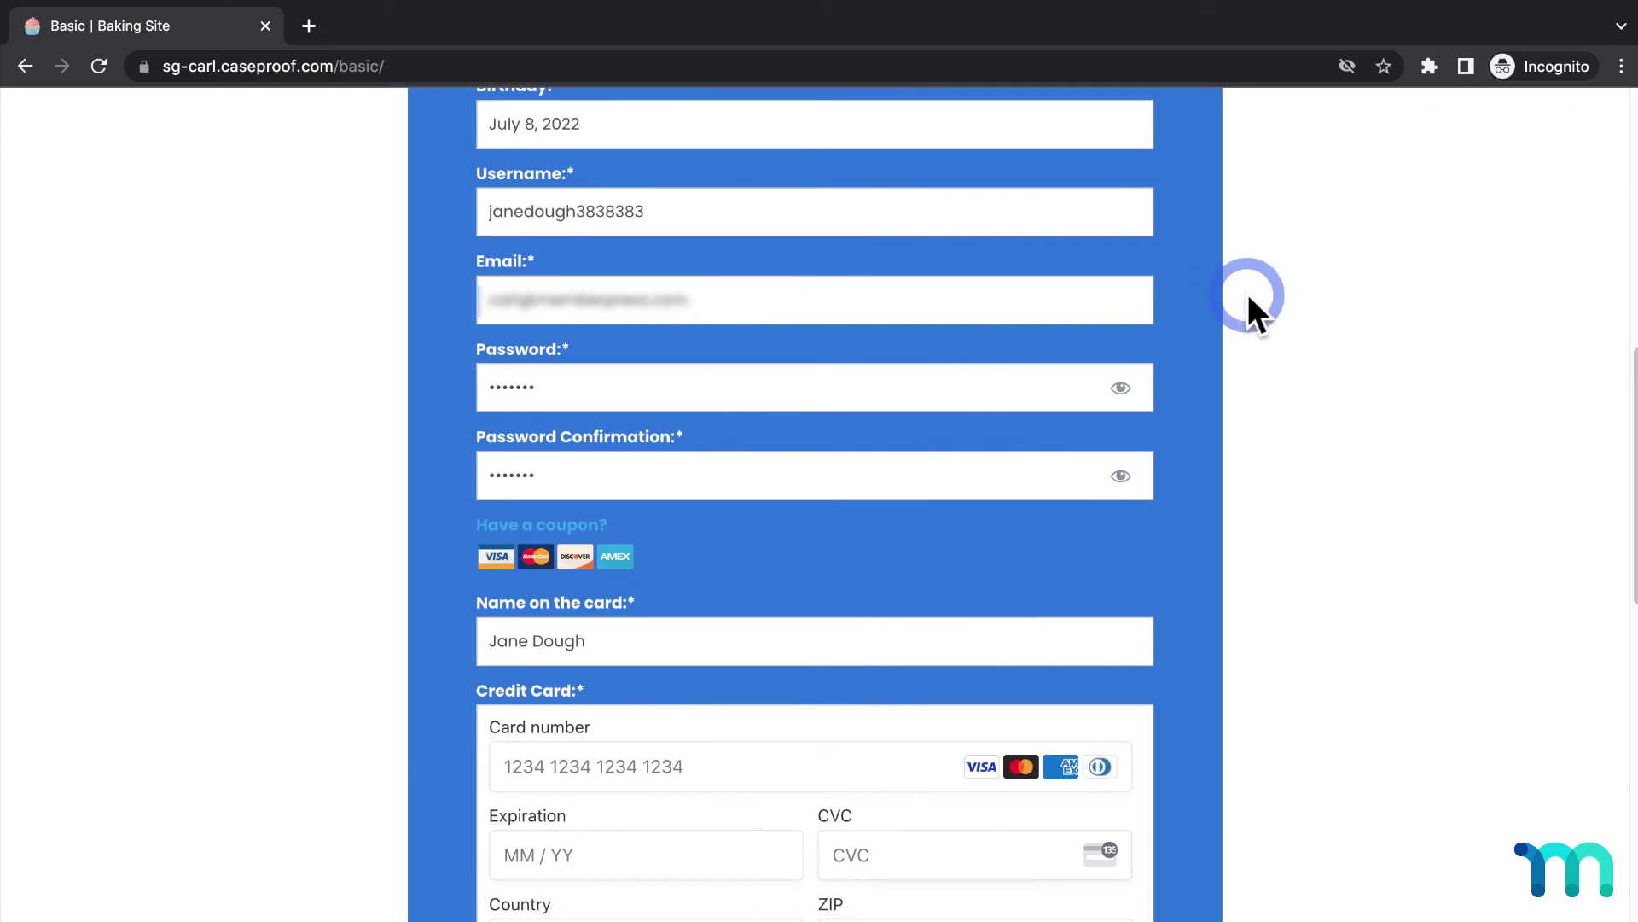
# Step: Verify with the Link SMS code to autofill the saved 4242 card, then submit the signup
pyautogui.click(1205, 297)
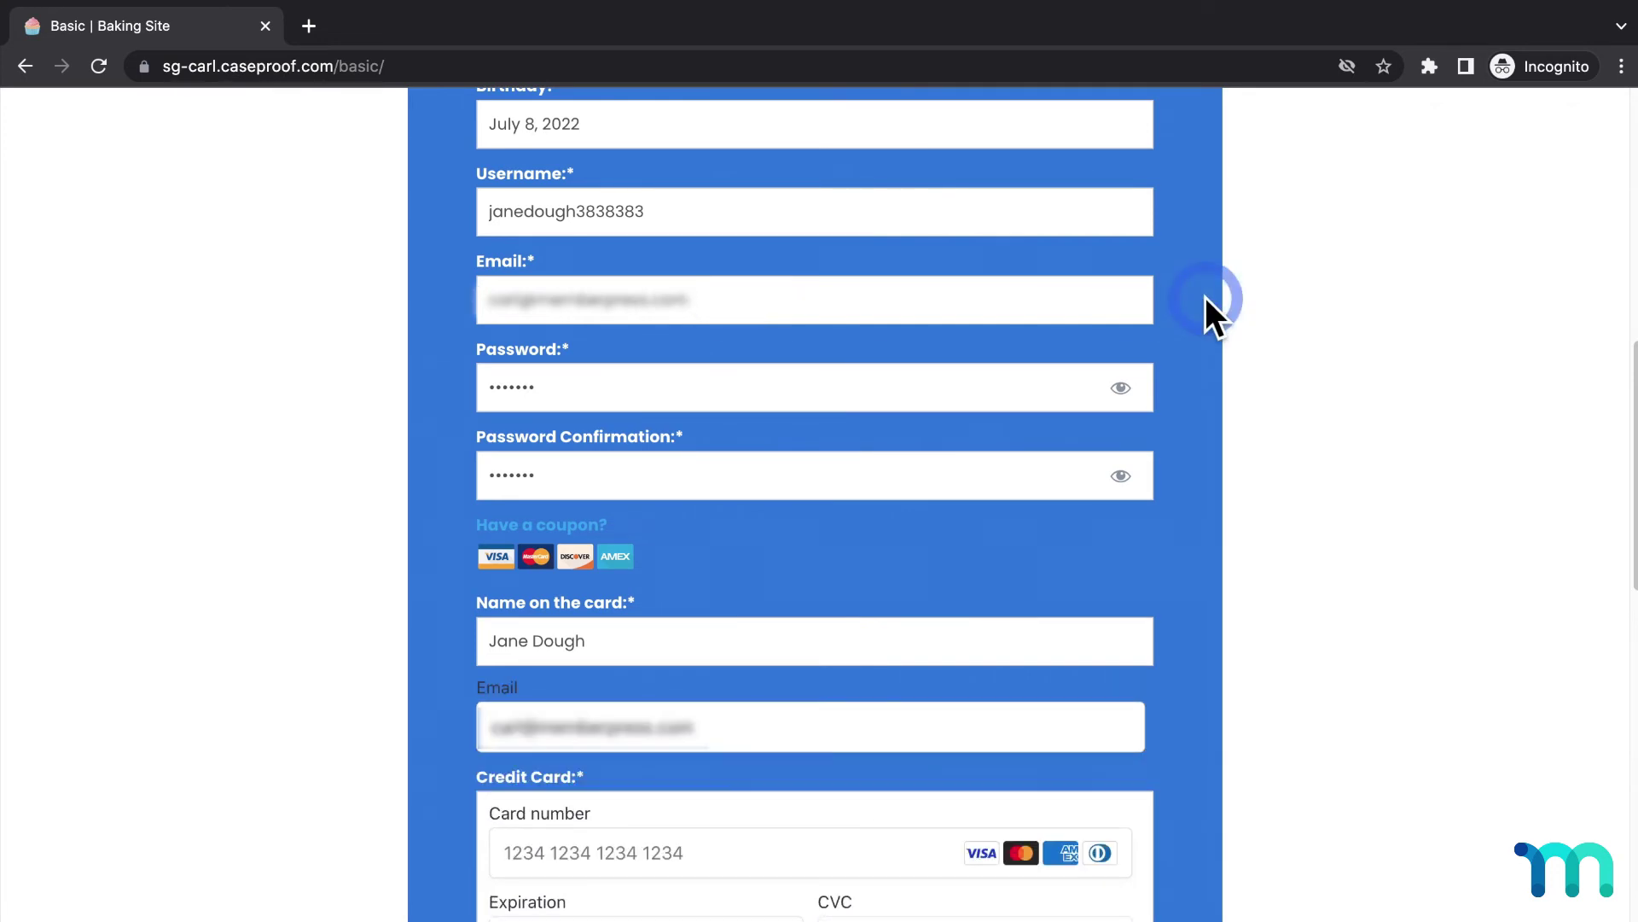
pyautogui.scroll(-4, 1205, 297)
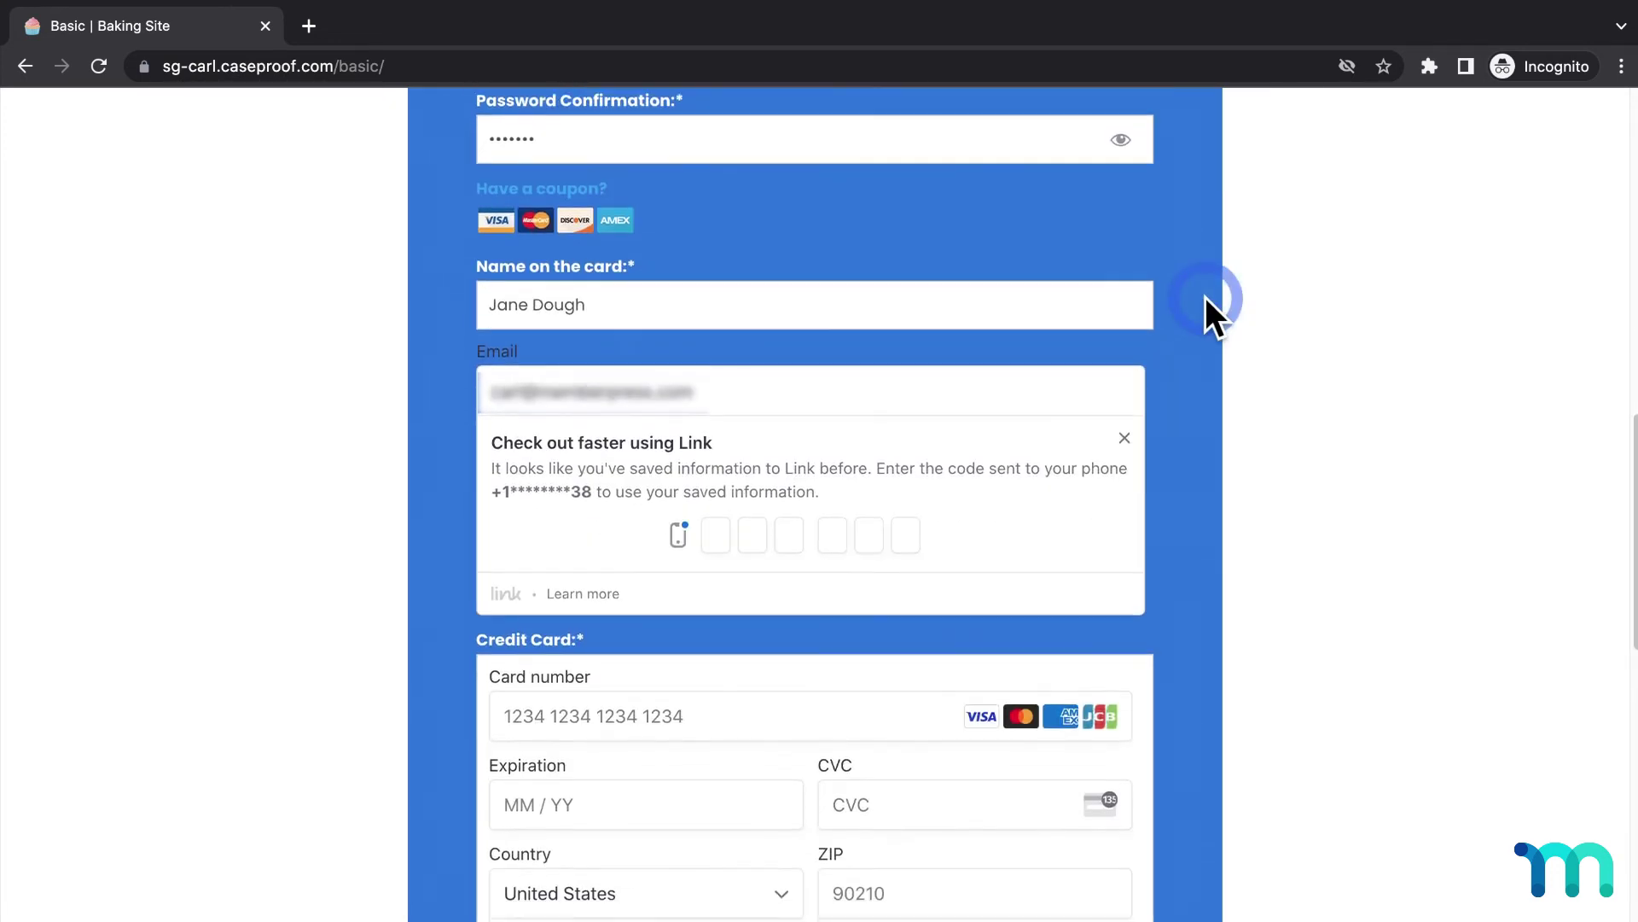
pyautogui.scroll(-1, 1205, 297)
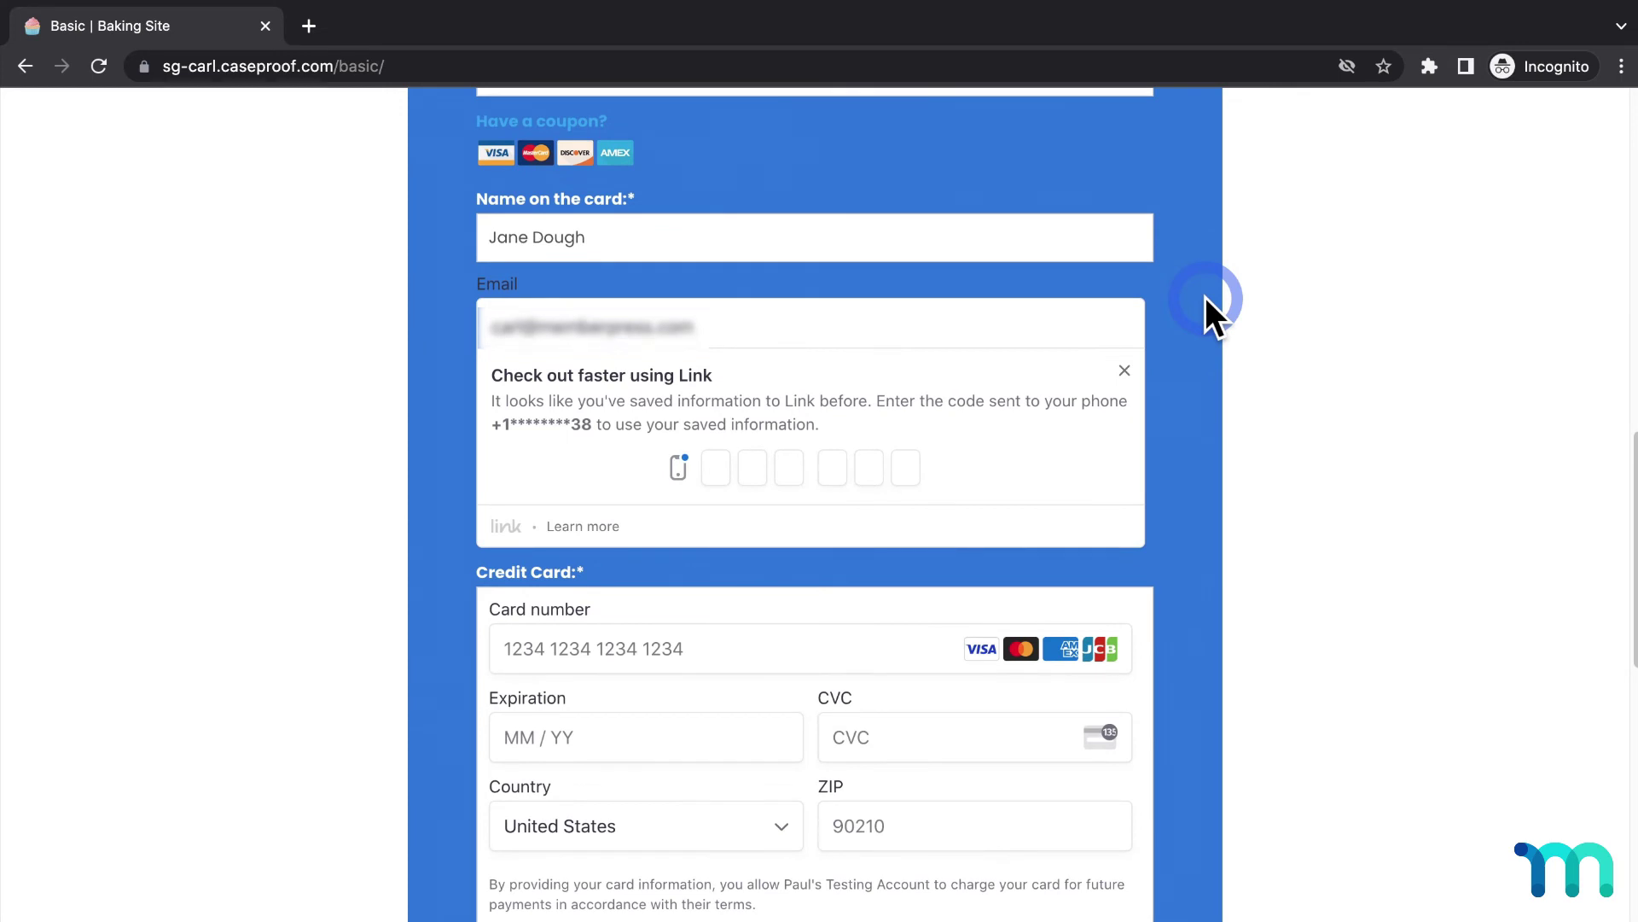
pyautogui.click(727, 470)
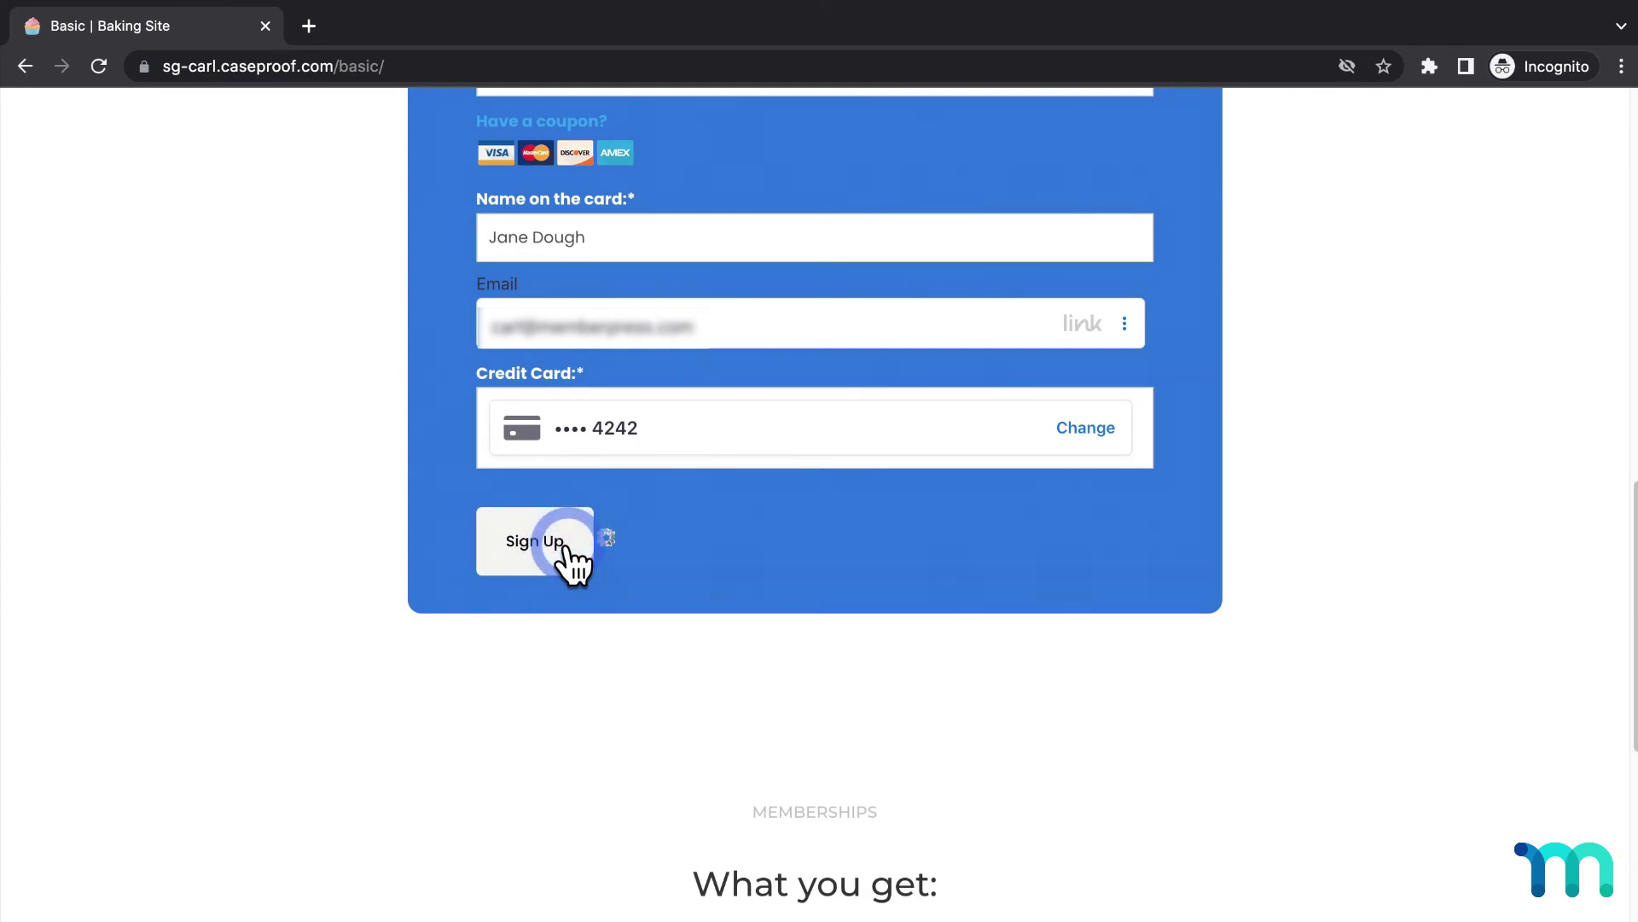
pyautogui.click(511, 439)
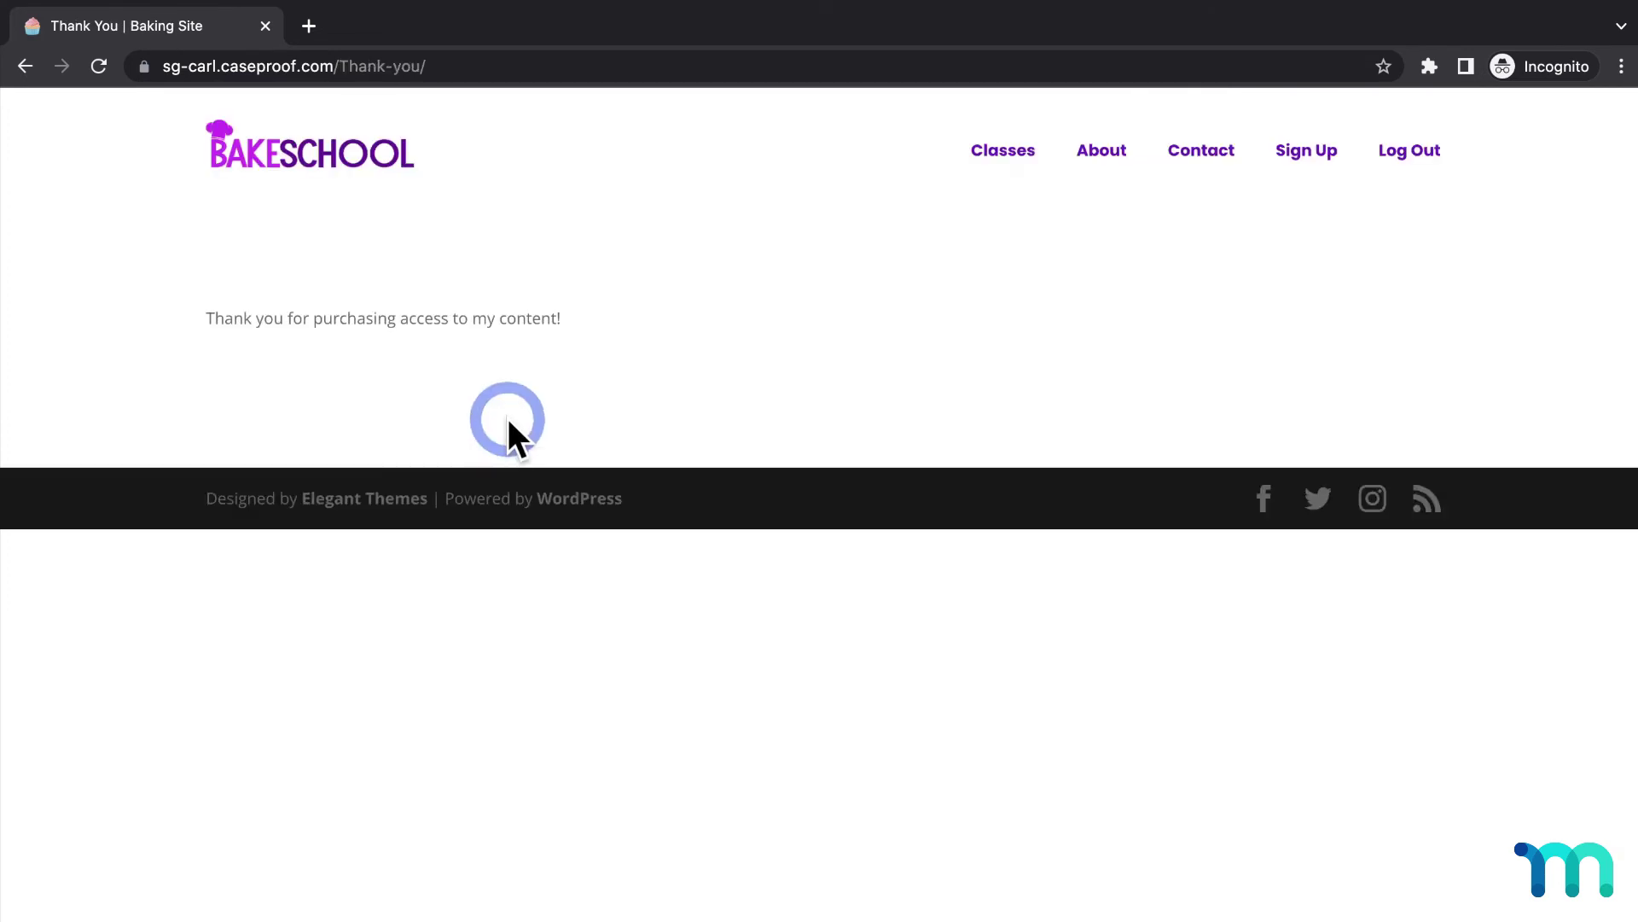